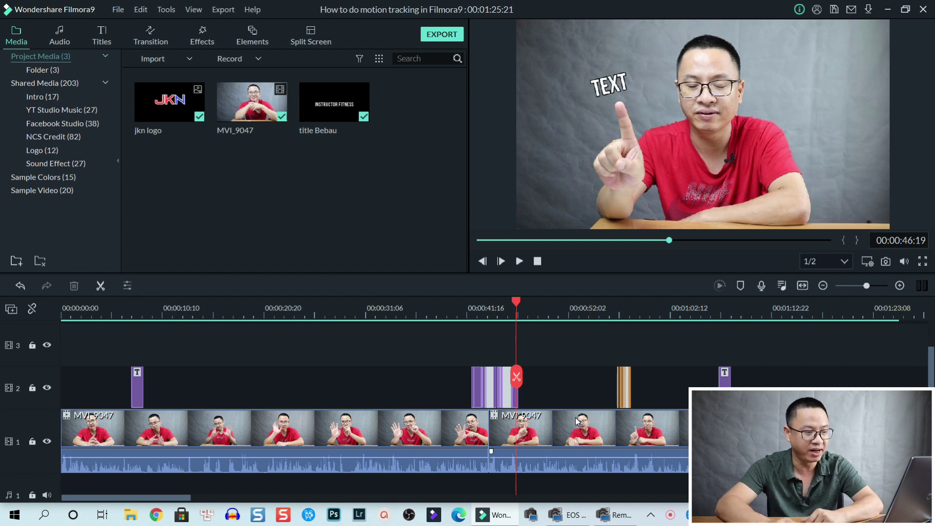
Examine the existing tracked title clips and logo overlay clips on track 2 between about 00:00:42 and 00:00:58.
scroll(487, 309, "up", 2)
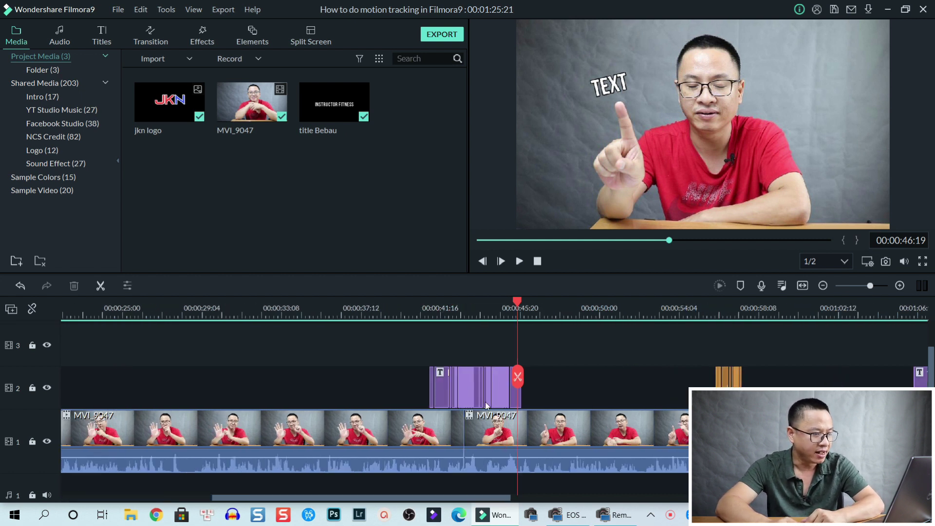
left_click(432, 435)
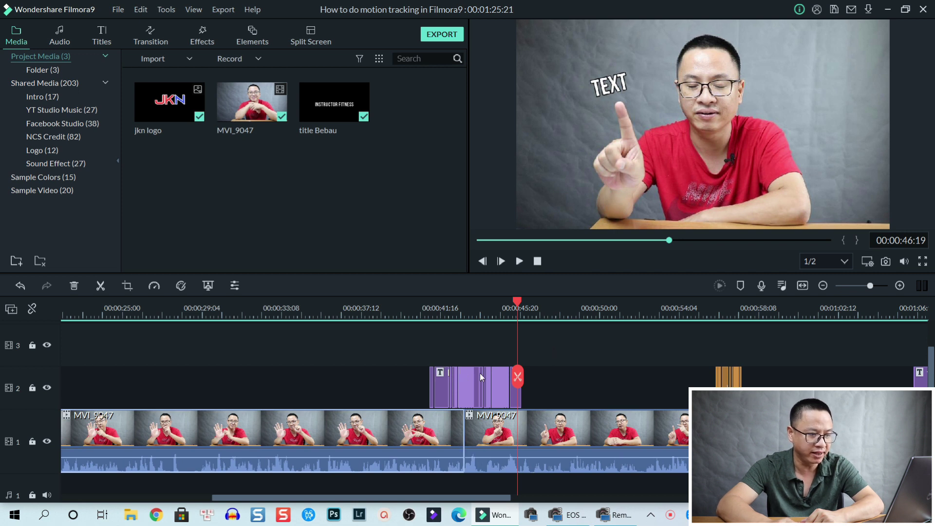
left_click(739, 312)
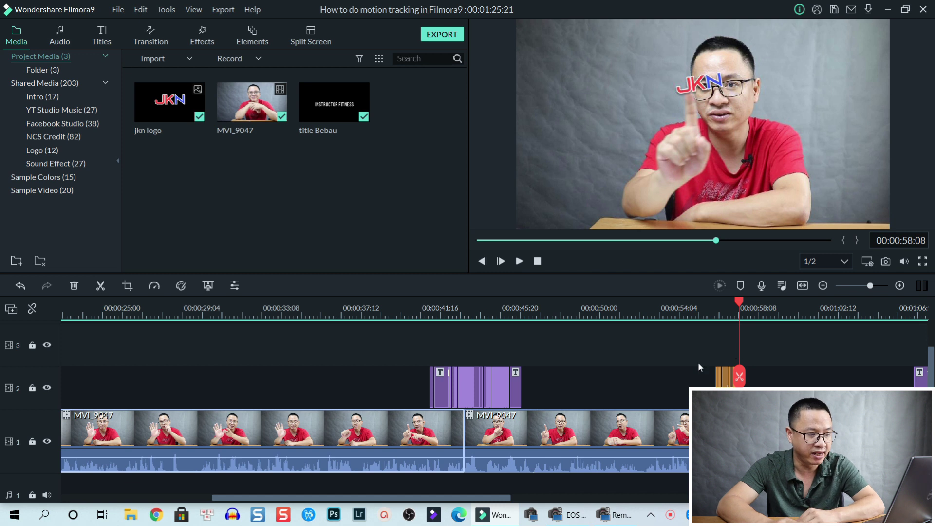
left_click(509, 442)
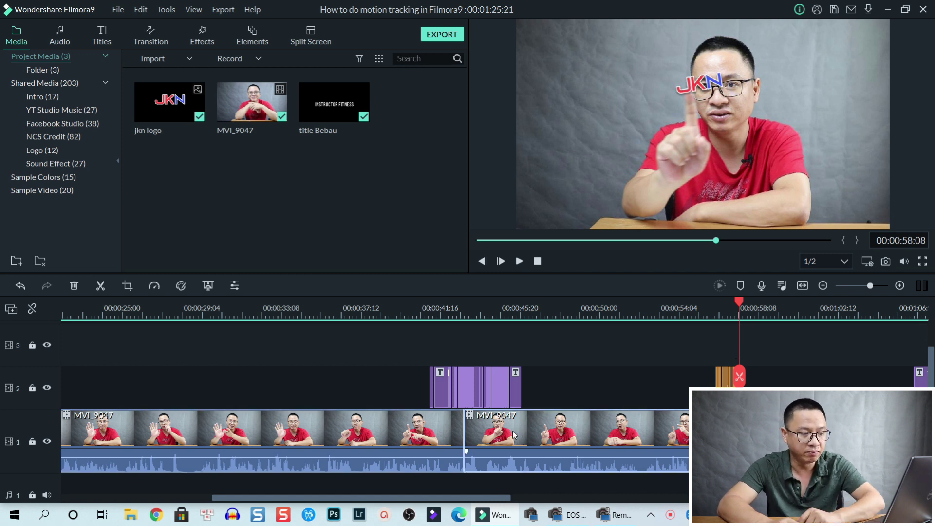
key("ctrl+a")
left_click_drag(490, 309, 565, 313)
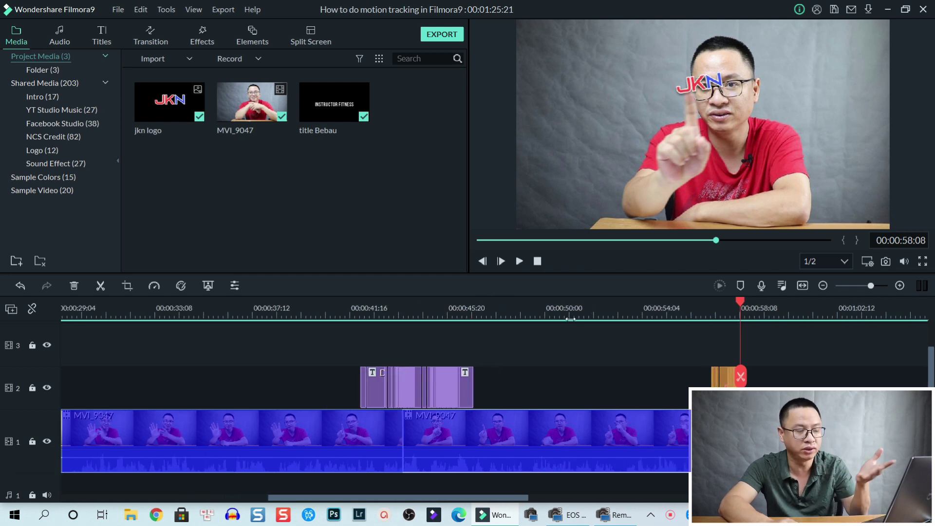
left_click(570, 319)
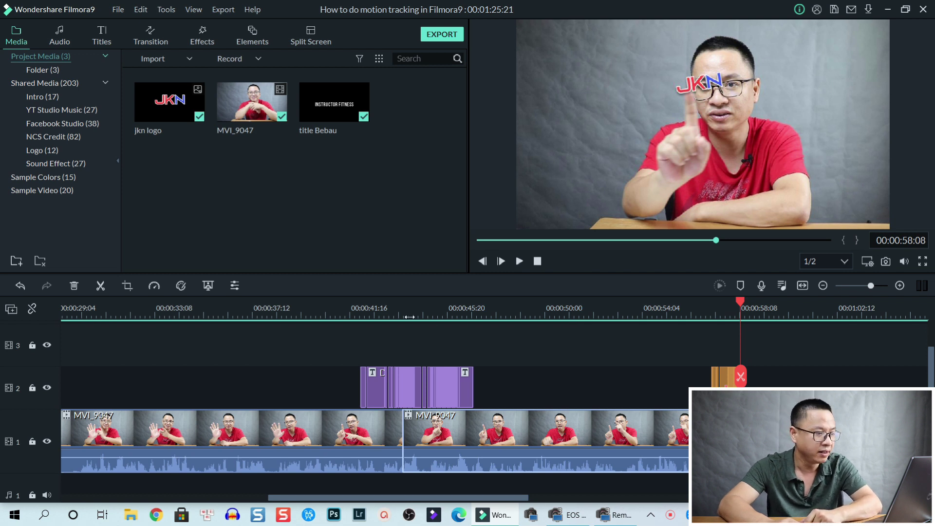
left_click_drag(350, 317, 470, 419)
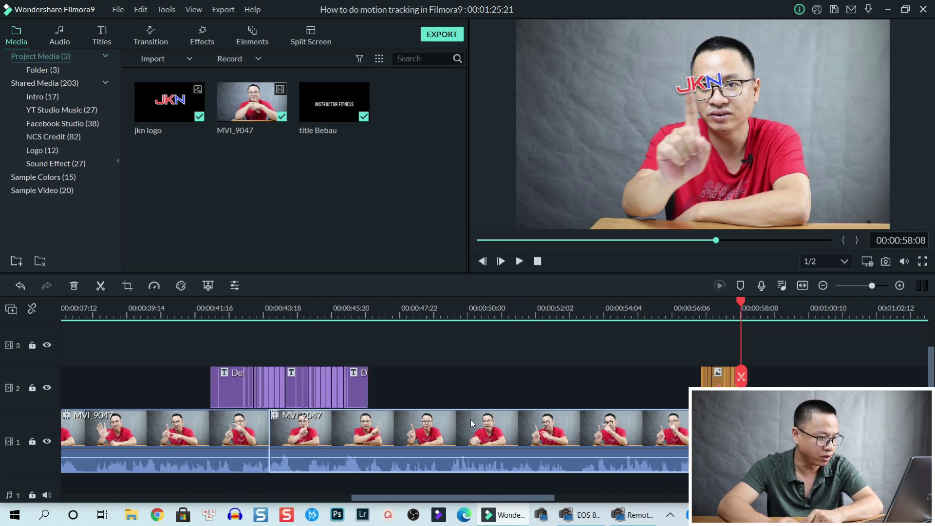
left_click_drag(463, 497, 409, 498)
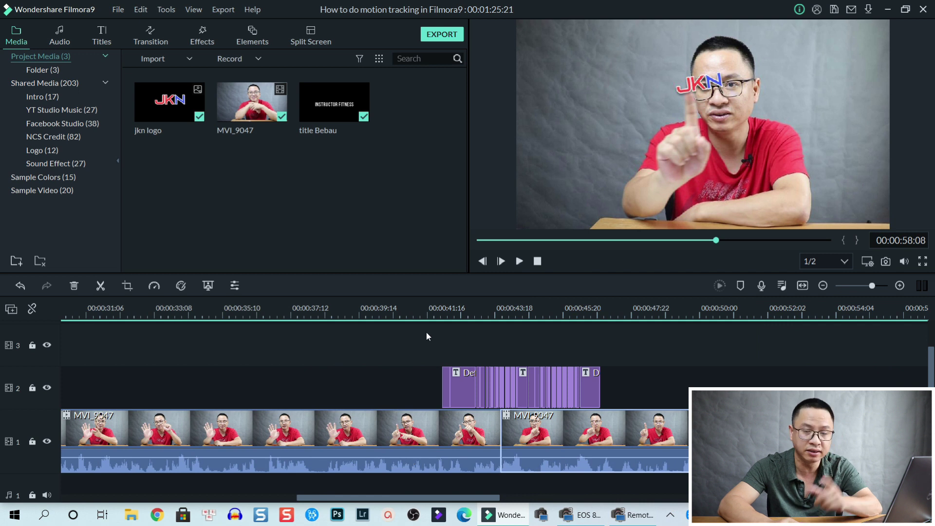
left_click_drag(448, 317, 593, 362)
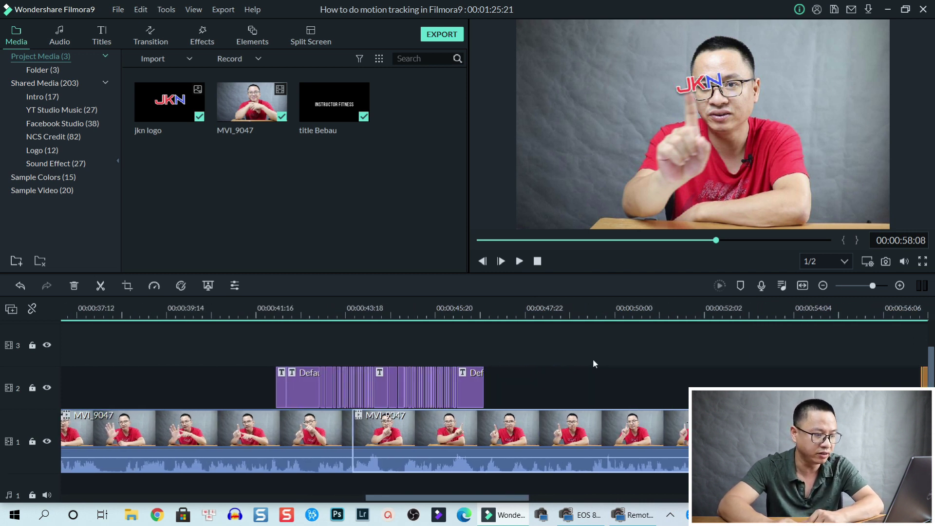
left_click_drag(504, 498, 456, 498)
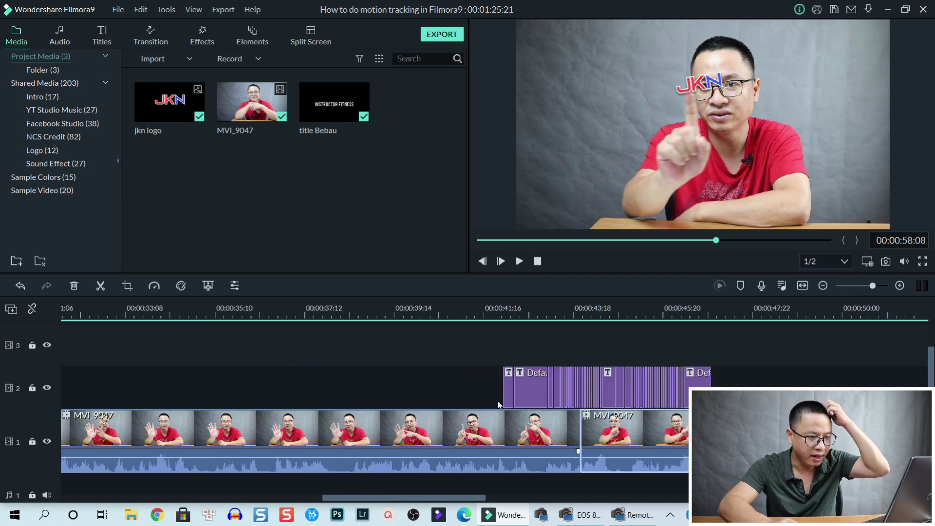
Play back the tracked text sequence from 00:00:42:03 past the end of its title clips, pausing midway to inspect the text position.
left_click(516, 378)
left_click_drag(516, 377, 509, 330)
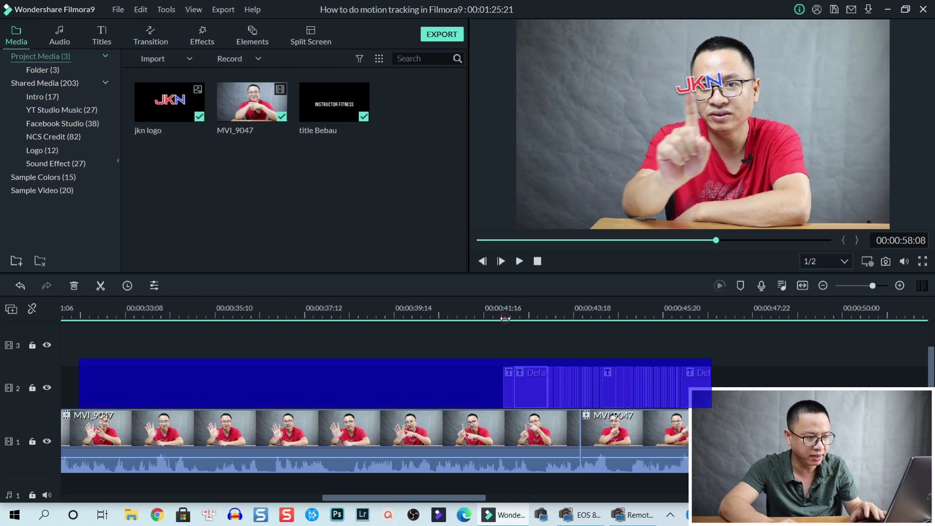
left_click(505, 318)
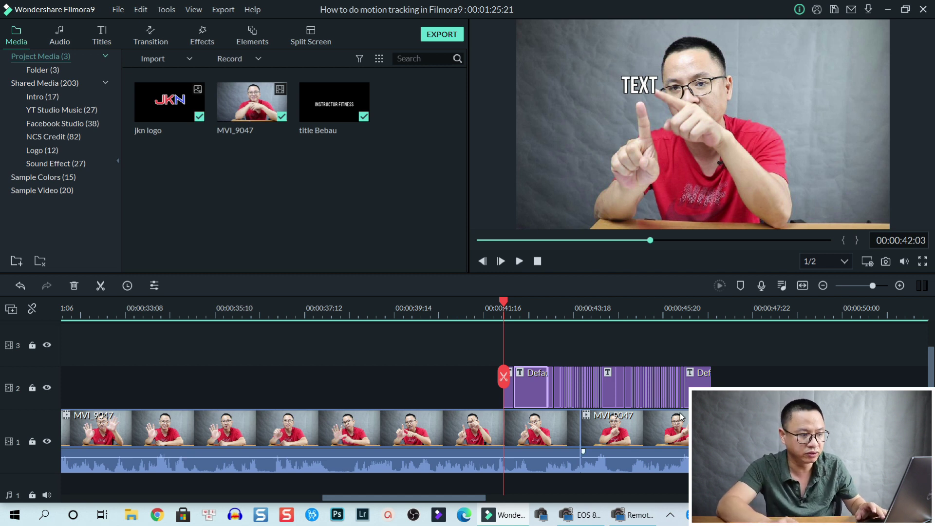
key("space")
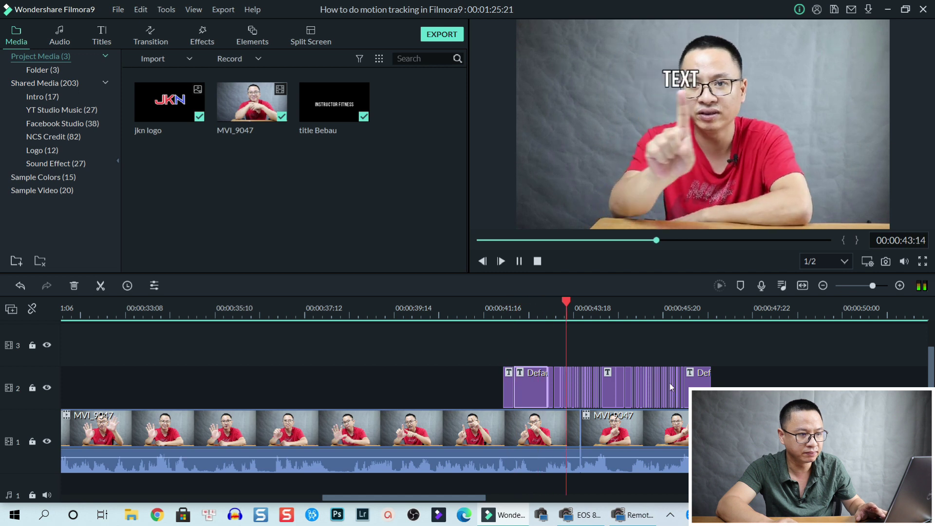
key("space")
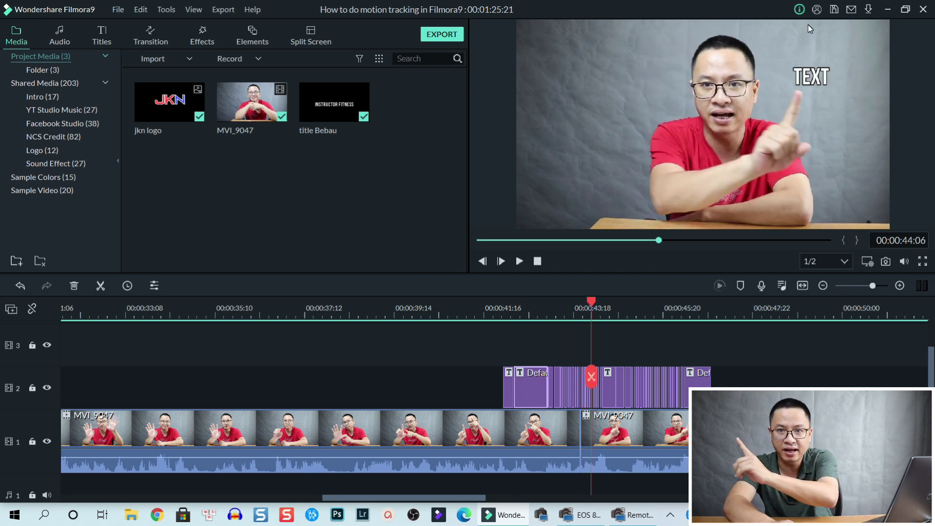
key("space")
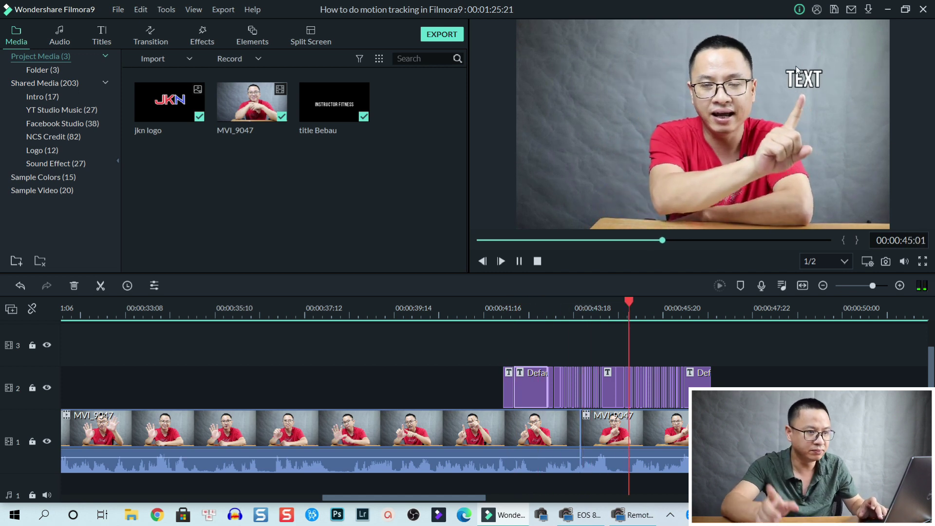
key("space")
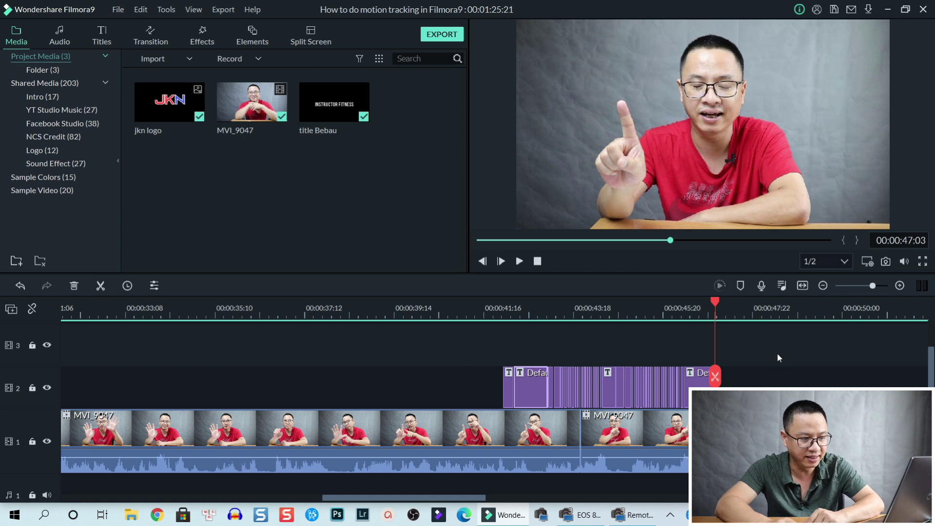
Add a timeline marker at 00:00:42:03, where the tracked text starts, and delete its title clips from track 2.
left_click(534, 379)
left_click(504, 307)
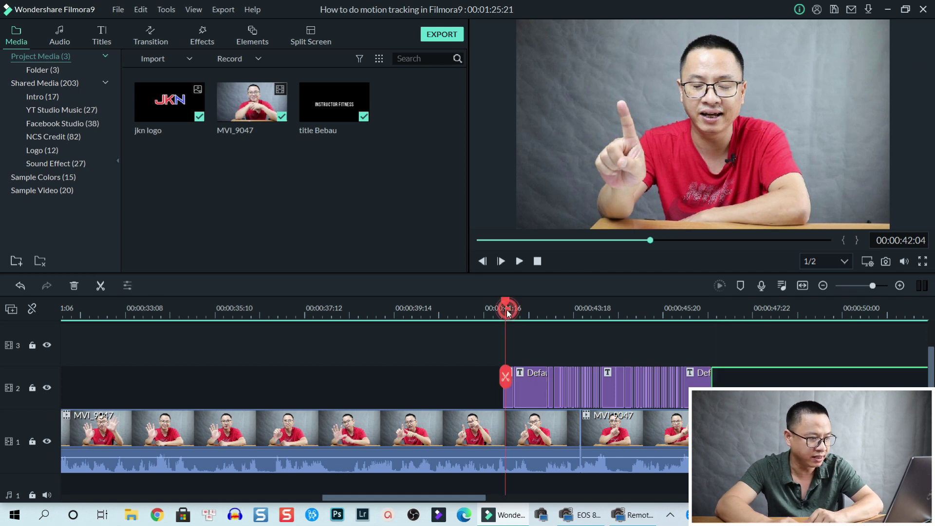
left_click_drag(504, 304, 504, 302)
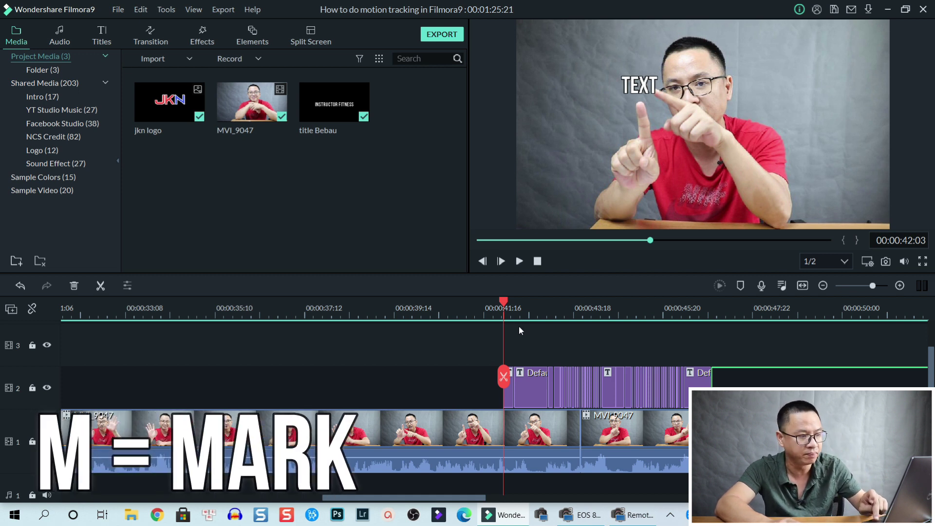
key("m")
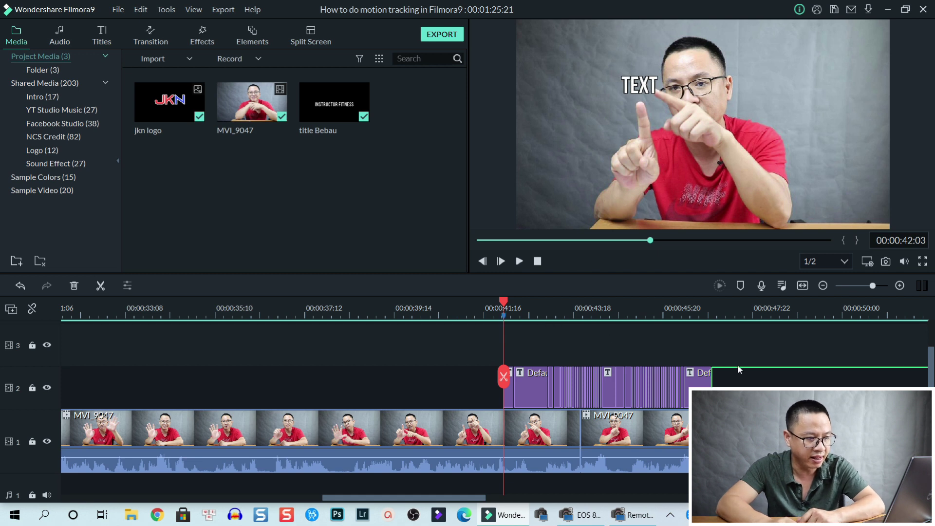
left_click_drag(736, 373, 502, 390)
key("Delete")
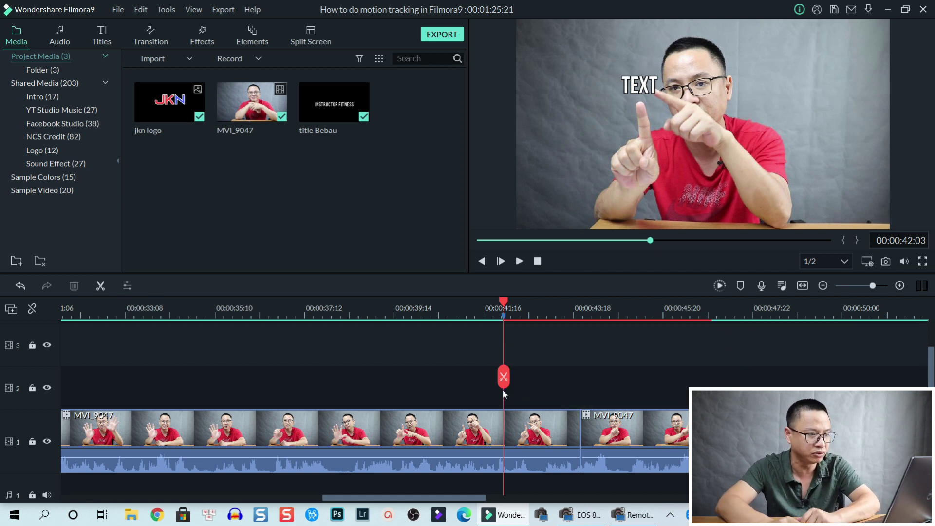
Add the Default Title from the included Titles category to track 2, starting at the 00:00:42:03 marker.
scroll(632, 302, "up", 1)
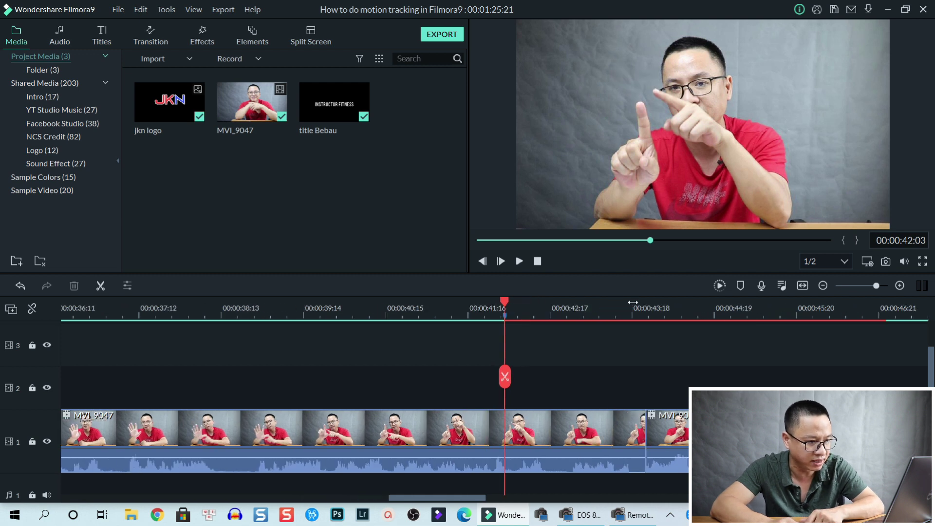
scroll(632, 302, "up", 3)
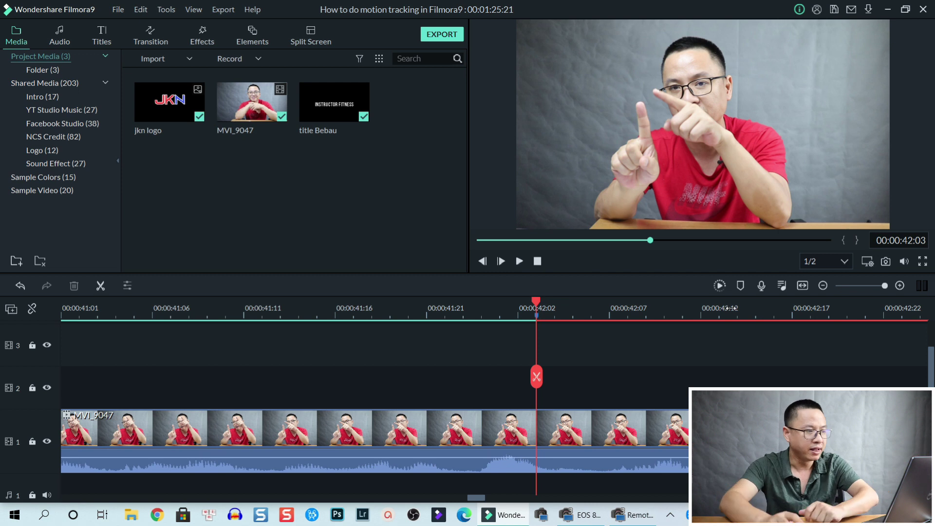
left_click(106, 35)
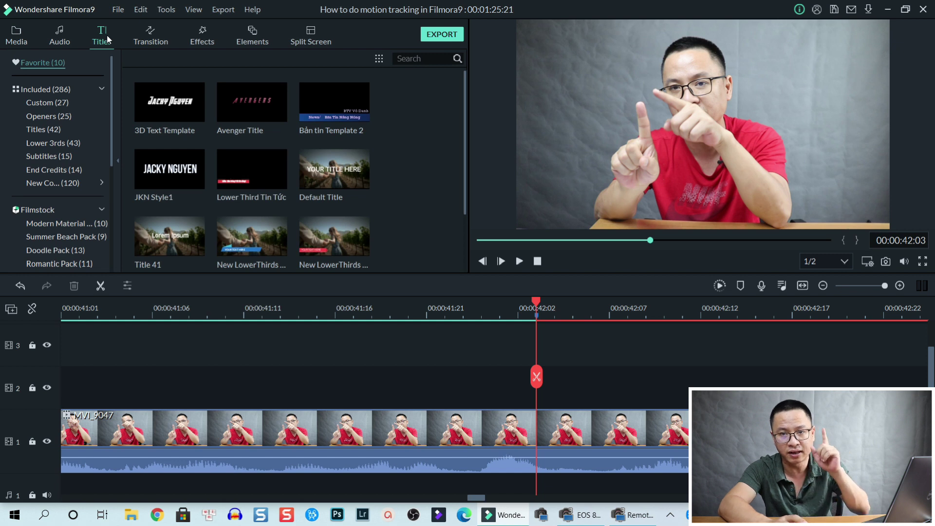
left_click(37, 91)
left_click(102, 88)
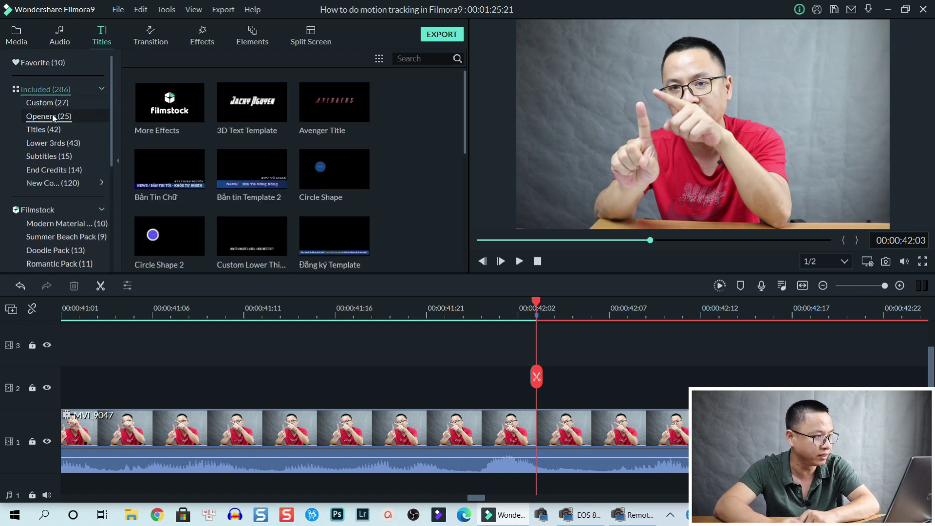
left_click(37, 130)
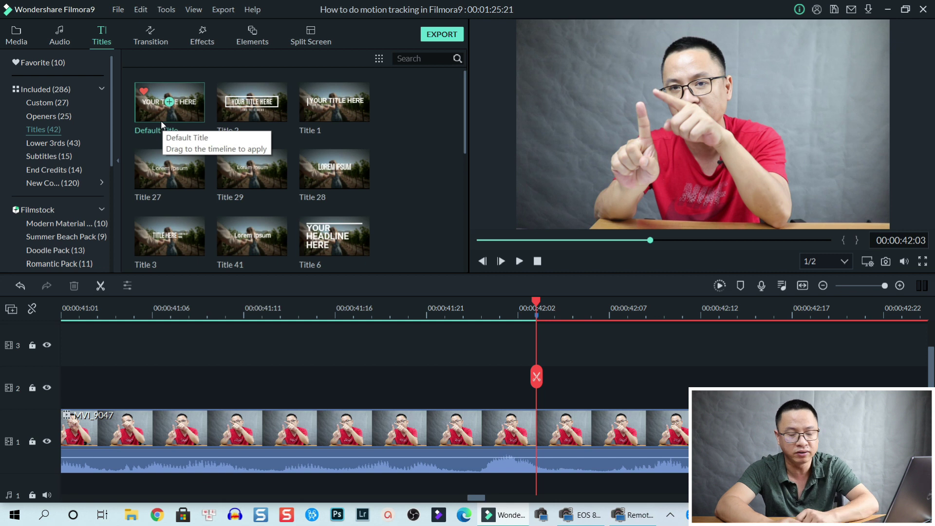
left_click_drag(162, 123, 542, 401)
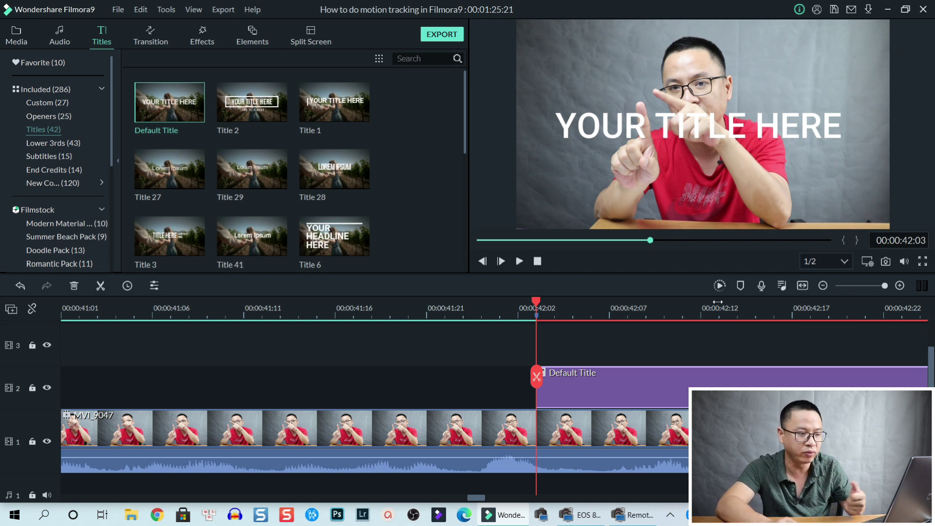
Replace the wording of the new title on track 2 with "Text".
double_click(608, 386)
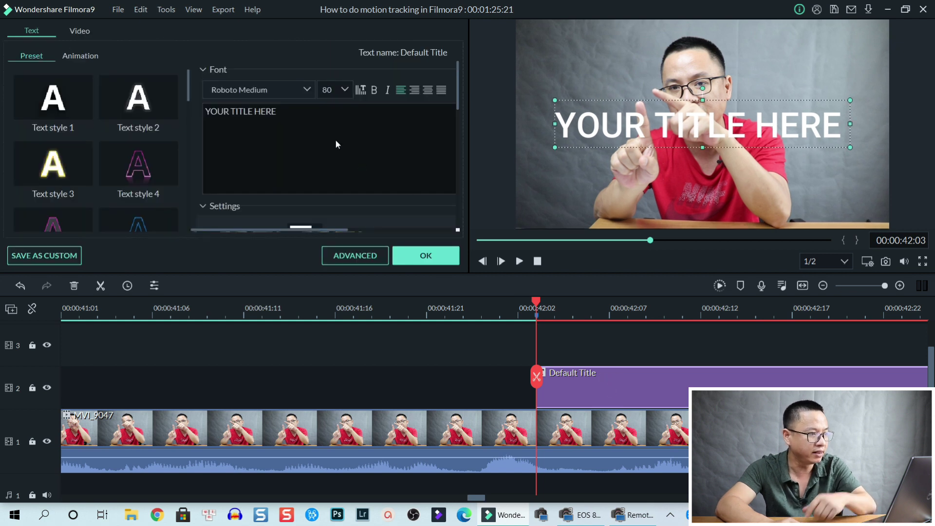
left_click(318, 127)
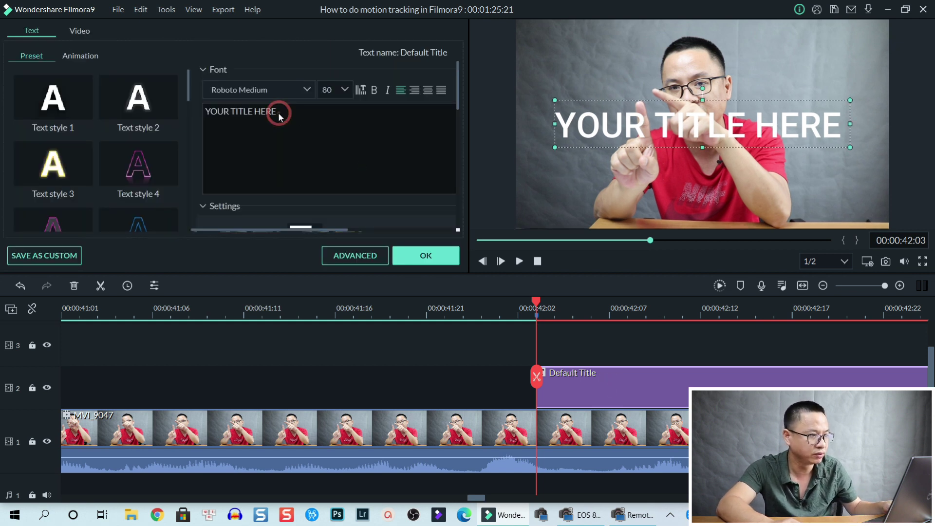
left_click(262, 114)
key("ctrl+a")
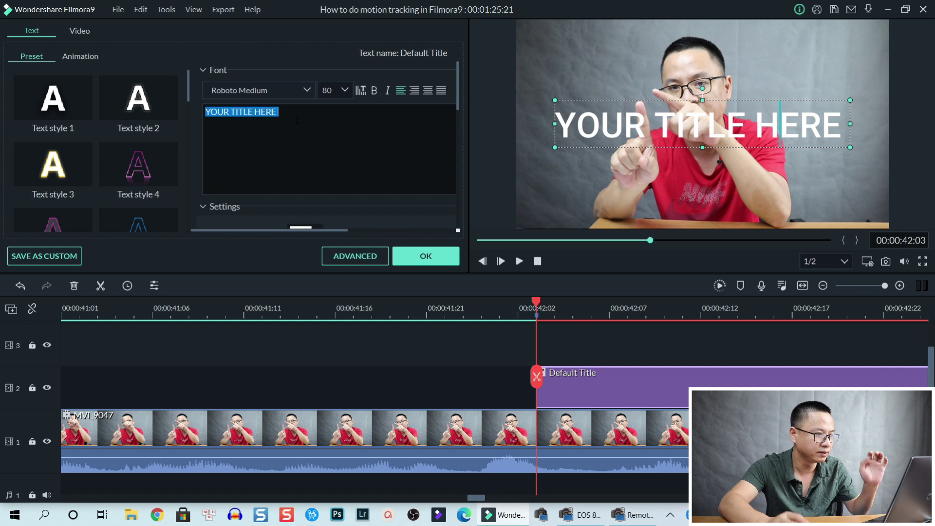
type("Tex")
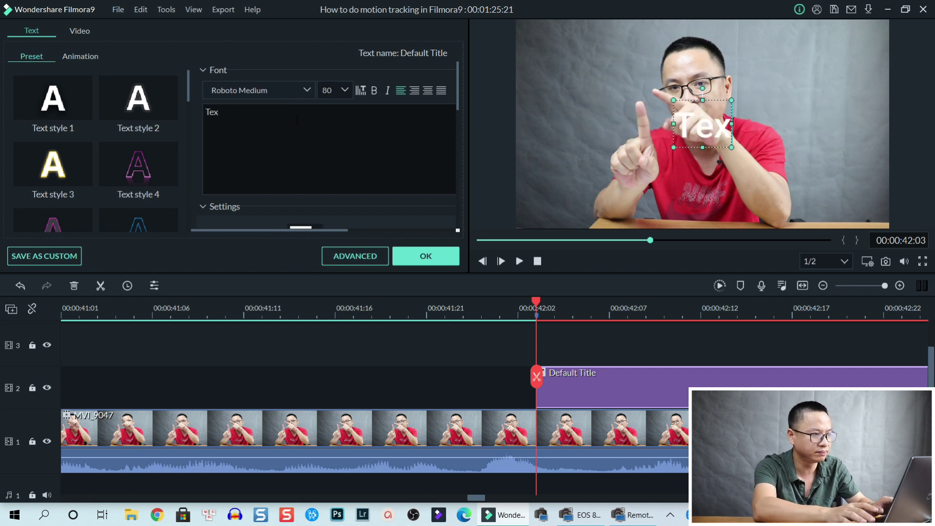
type("x")
key("BackSpace")
type("t")
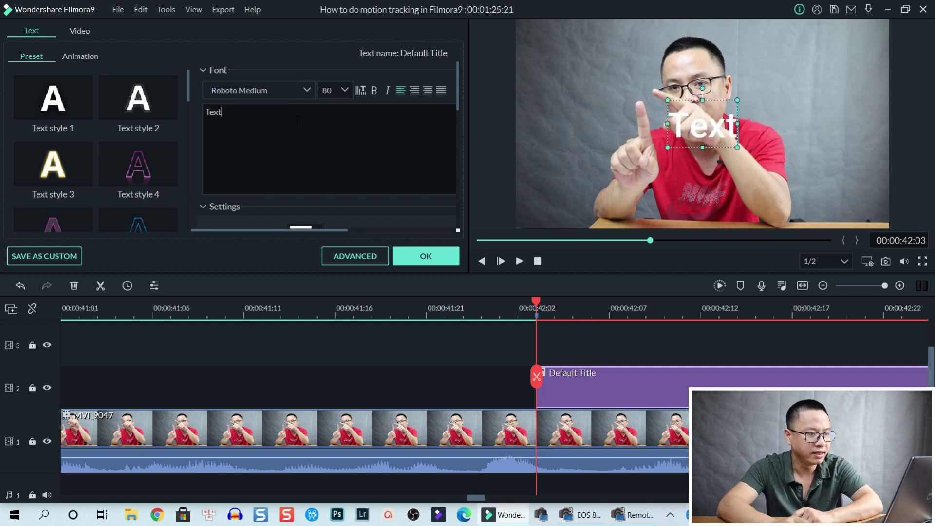
Set the title's font to Bebas Neue and apply the Text style 2 preset.
left_click(292, 90)
type("Bebas")
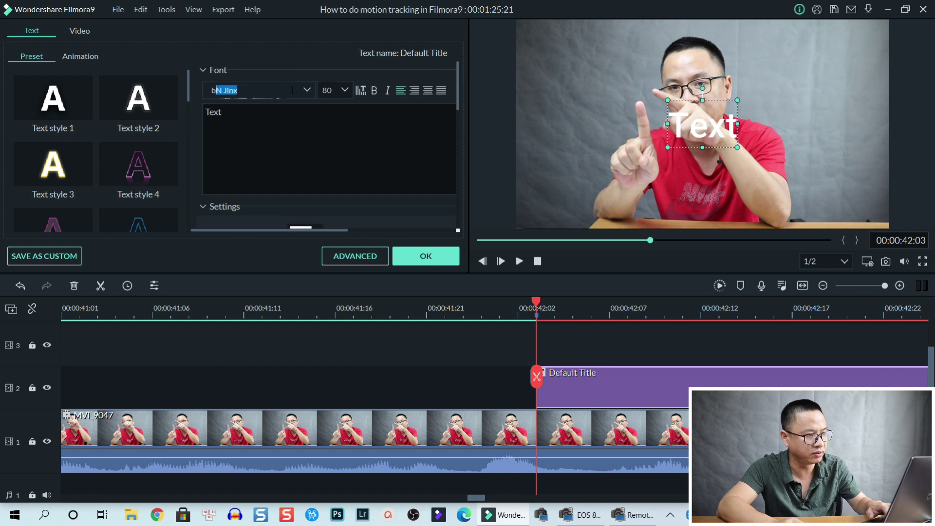
key("Return")
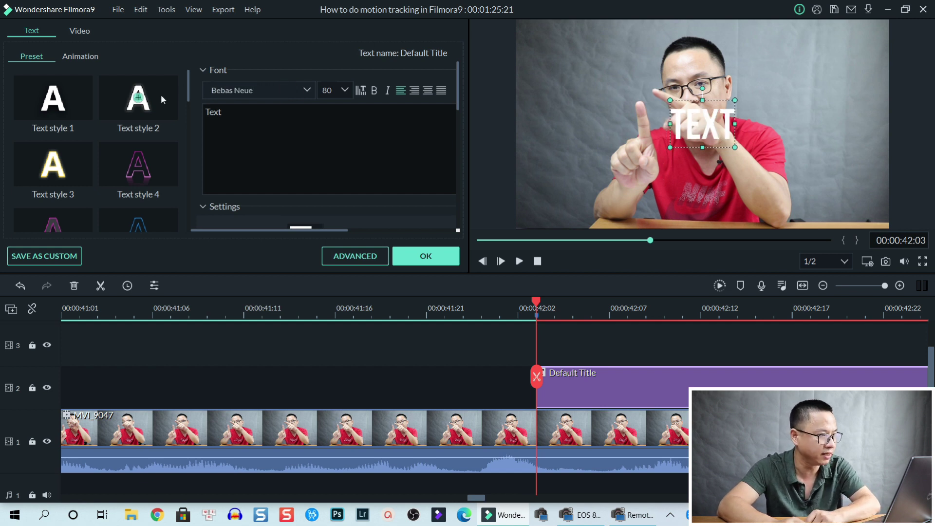
left_click(157, 99)
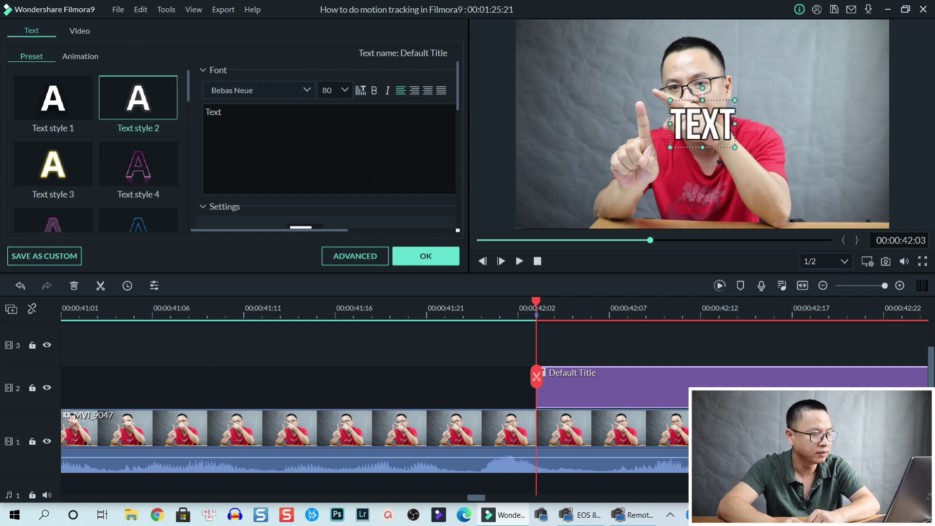
In the advanced text editor, reduce the title's border size to 2 and set its font size to 60.
left_click(359, 257)
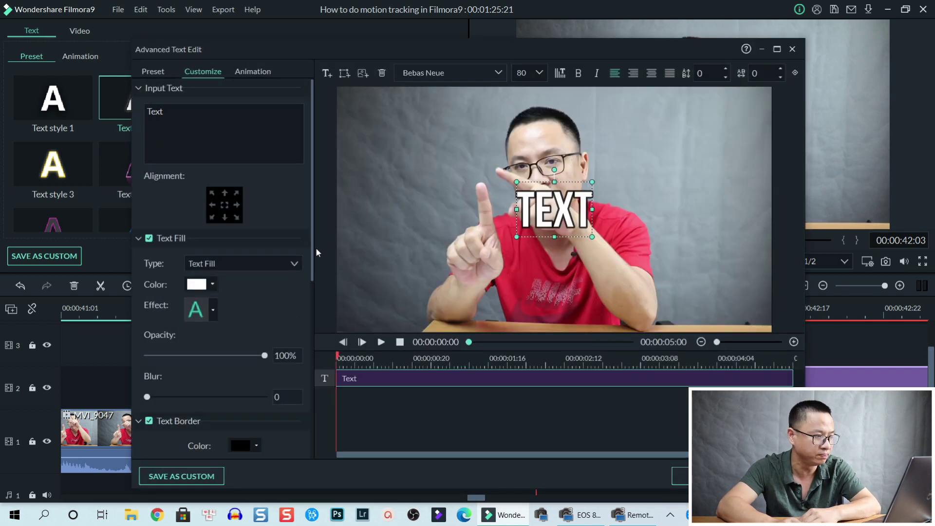
left_click_drag(311, 227, 277, 347)
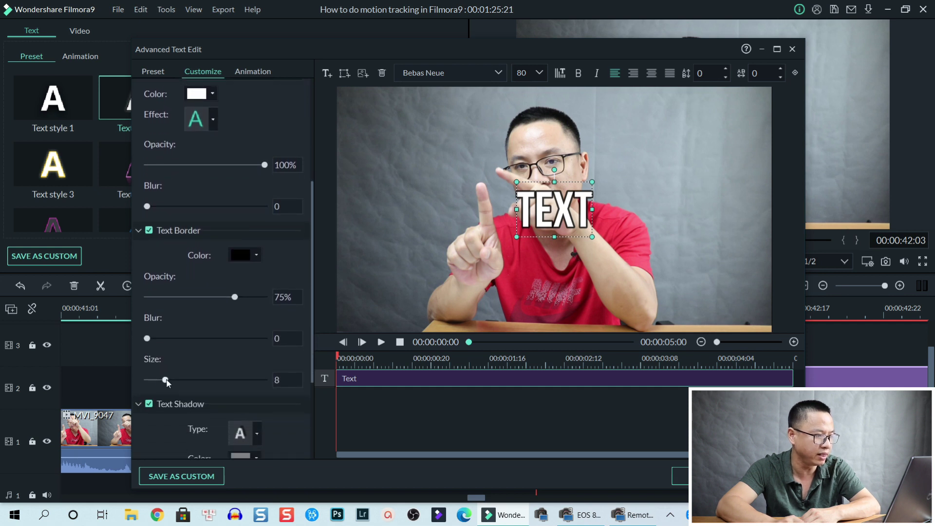
left_click_drag(166, 382, 153, 386)
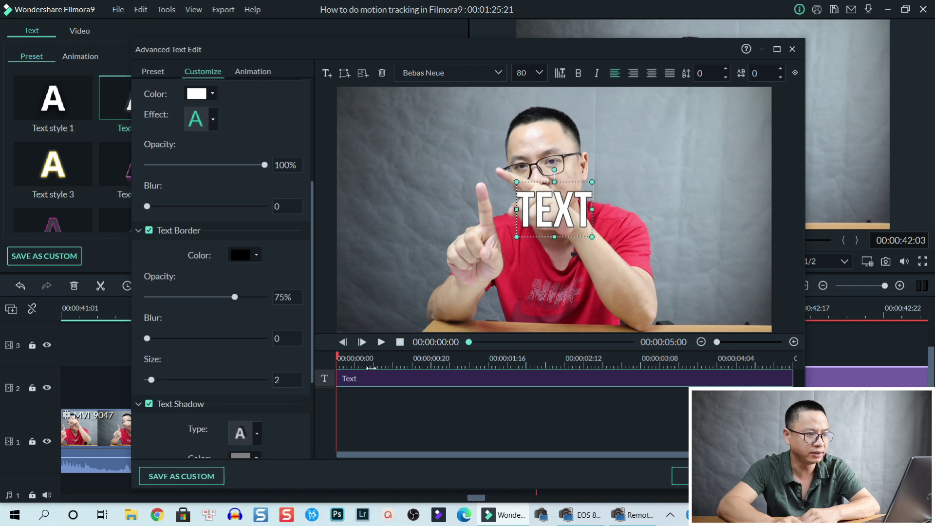
double_click(521, 72)
type("60")
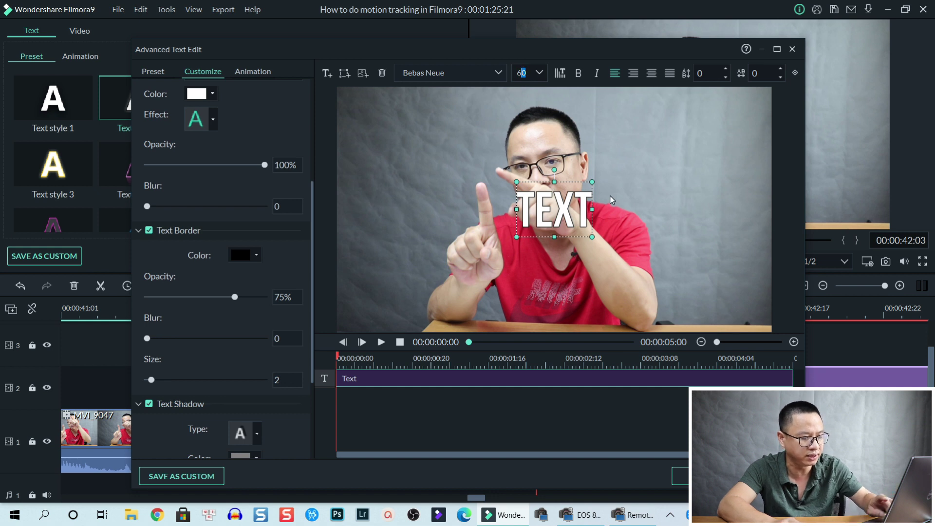
key("Return")
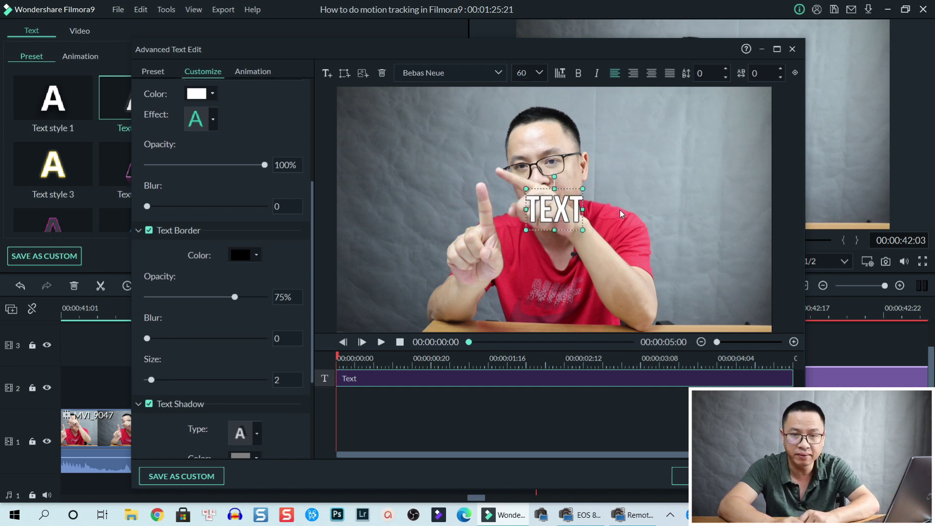
left_click(679, 475)
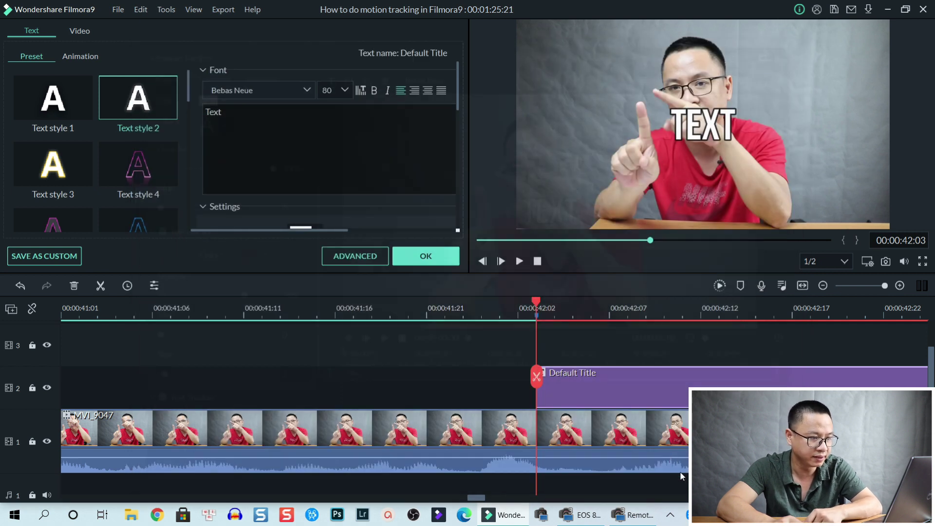
Play the video from 00:00:42:01 to about 00:00:43:01 to check how the restyled title appears.
key("Left")
key("Left")
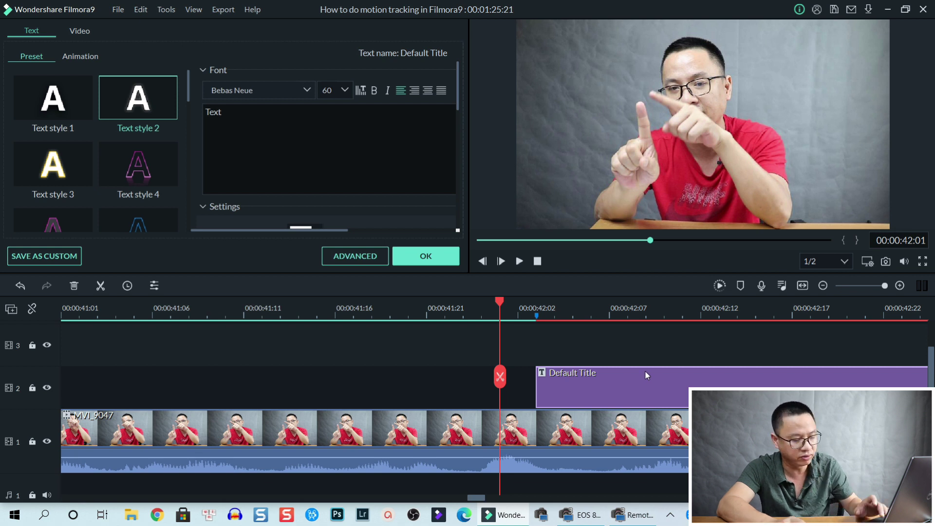
key("space")
key("space")
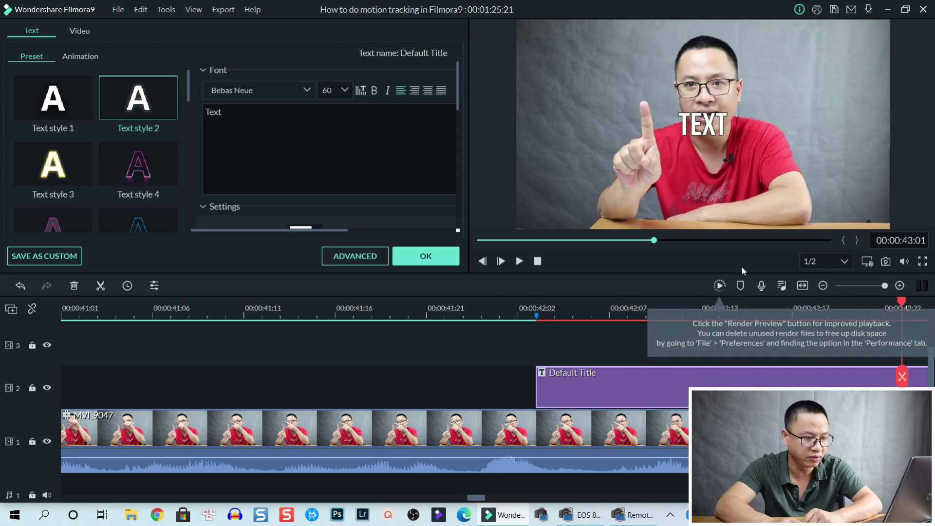
At the 00:00:42:03 marker, move the title text in the preview to just above the raised fingertip.
left_click(536, 307)
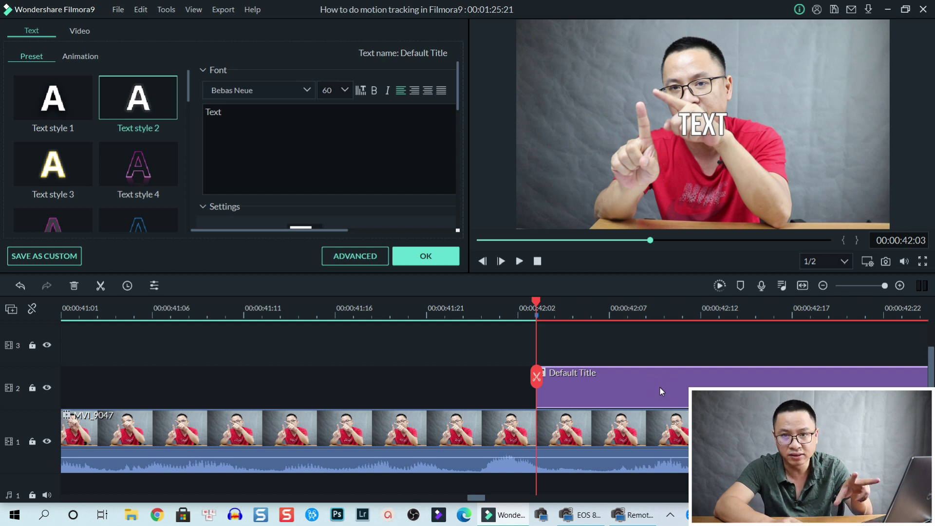
left_click(696, 129)
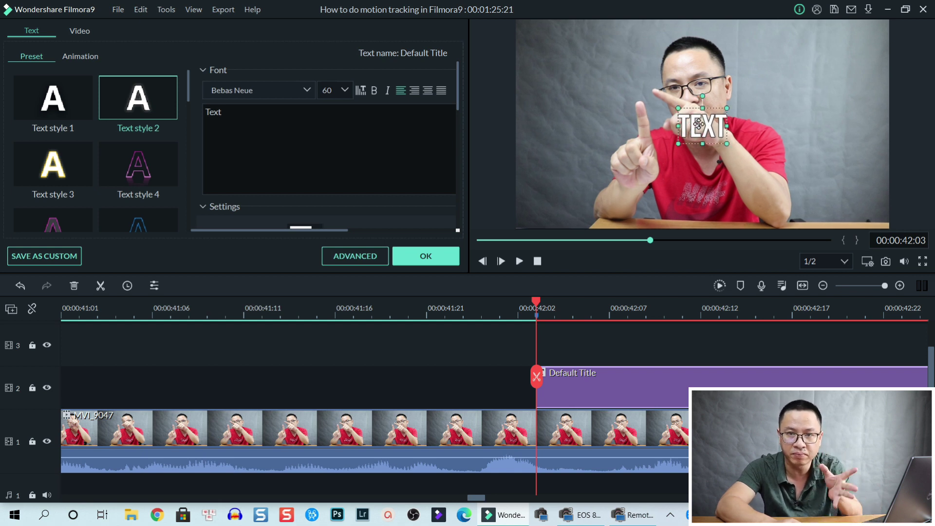
left_click_drag(697, 124, 636, 91)
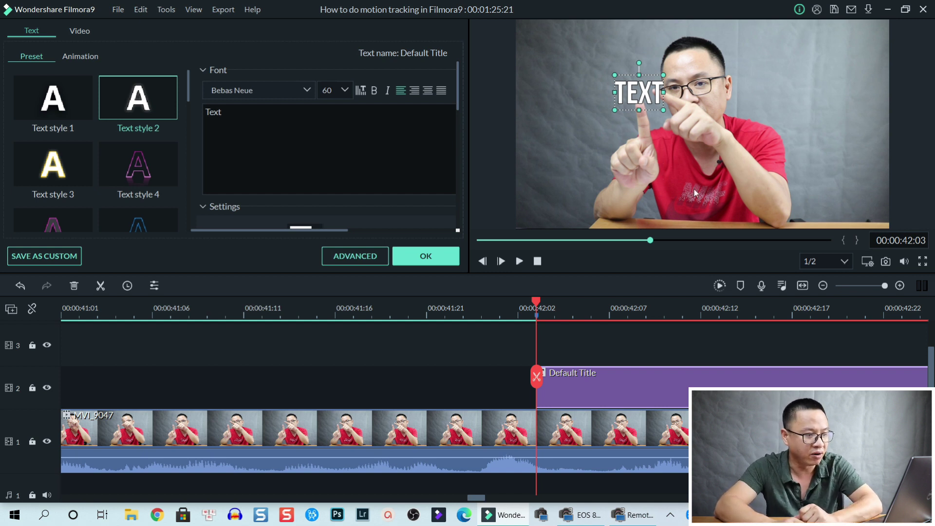
Advance frame by frame to 00:00:43:01, where the finger starts moving, and split the title clip on track 2 there.
left_click(572, 311)
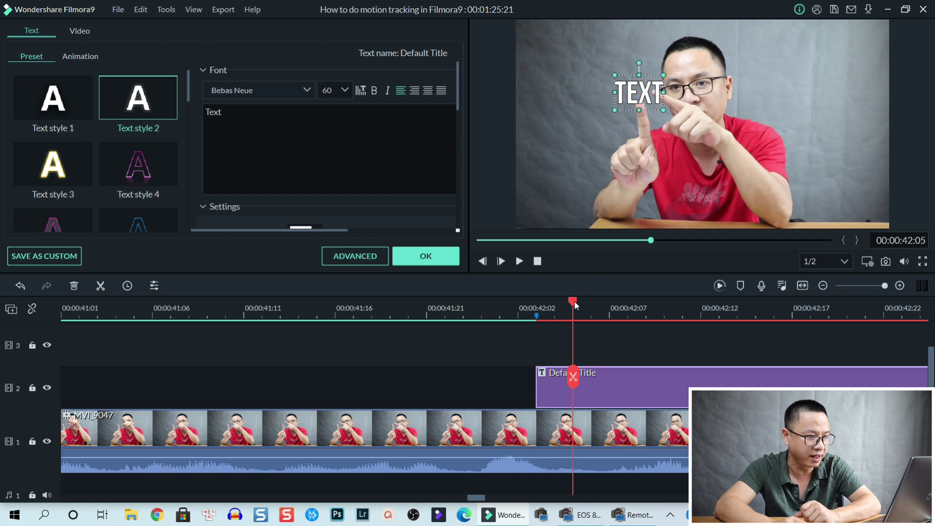
left_click_drag(574, 300, 560, 303)
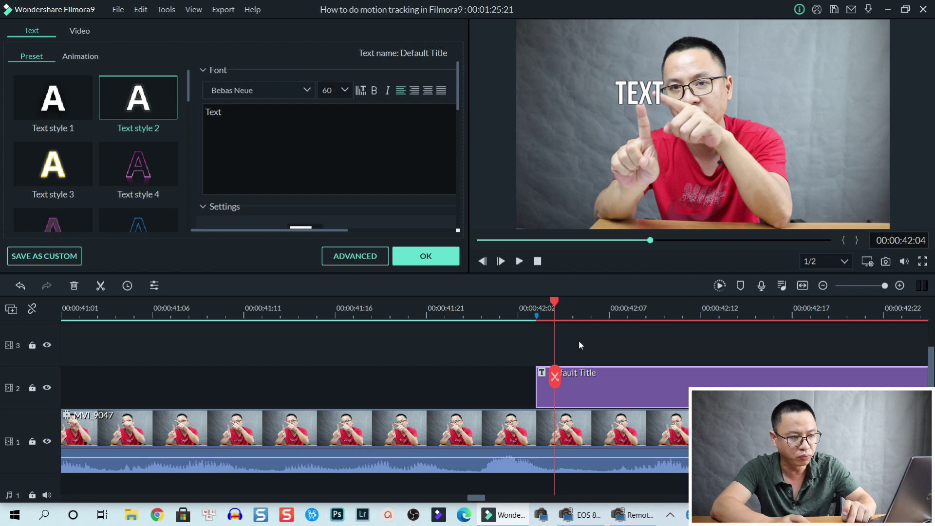
key("Right")
key("Right")
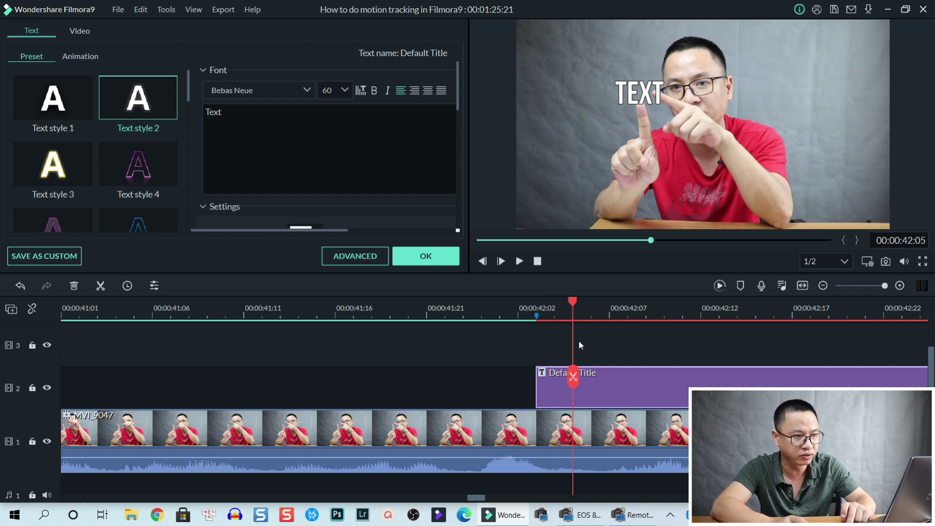
key("Right")
key("Right")
key("Right")
key("Right")
key("Right")
key("Right")
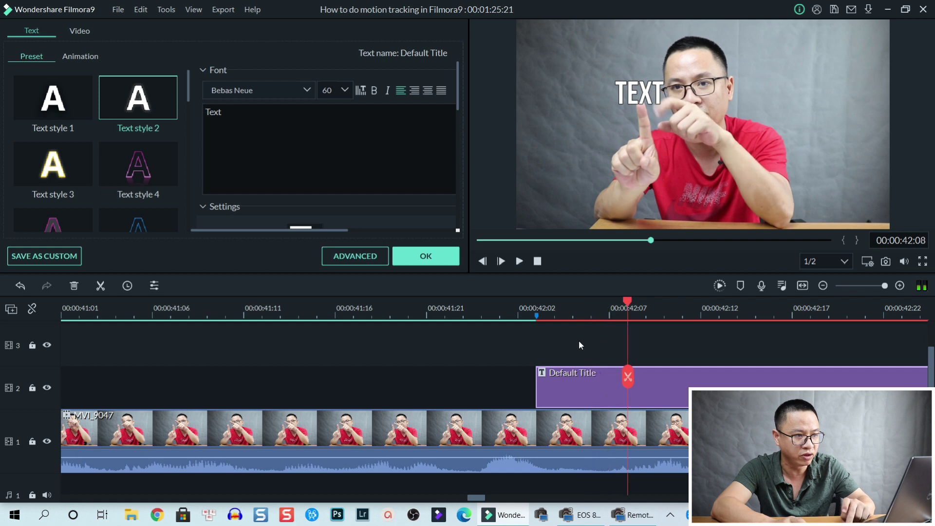
key("Right")
key("Right")
key("Right")
key("Right")
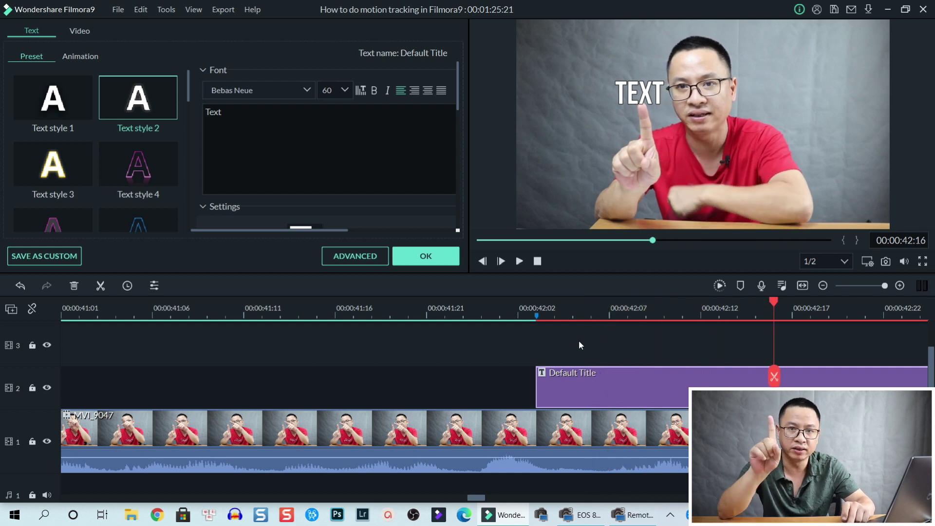
key("Right")
key("Right")
key("Right")
key("Right")
key("Right")
key("Right")
key("Right")
key("Right")
key("Right")
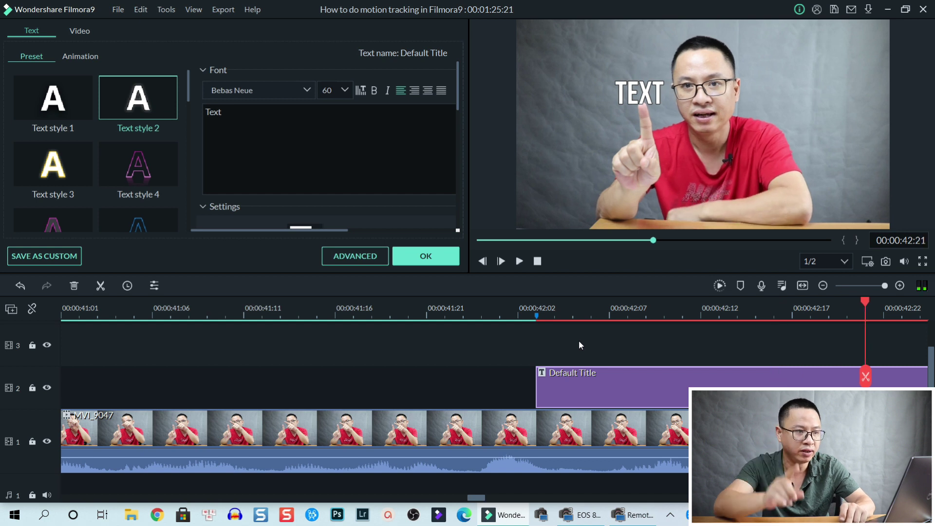
key("Right")
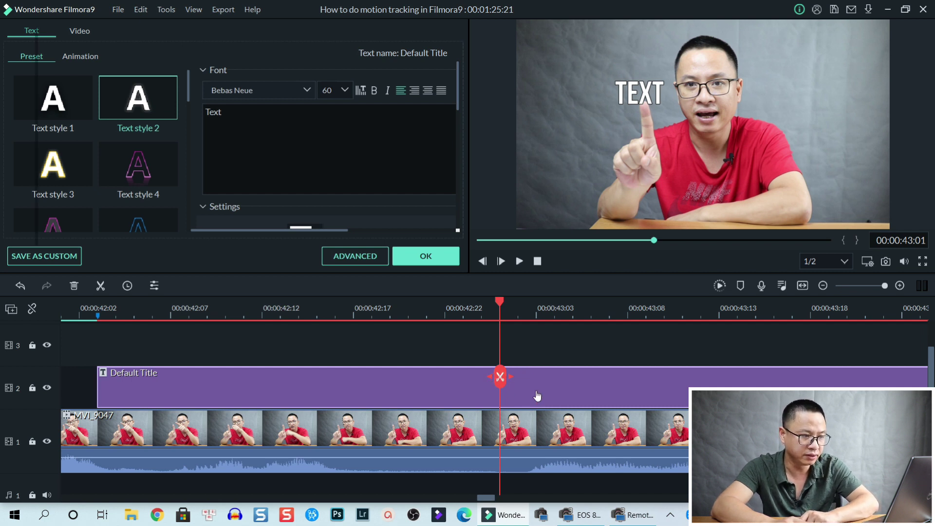
key("ctrl+b")
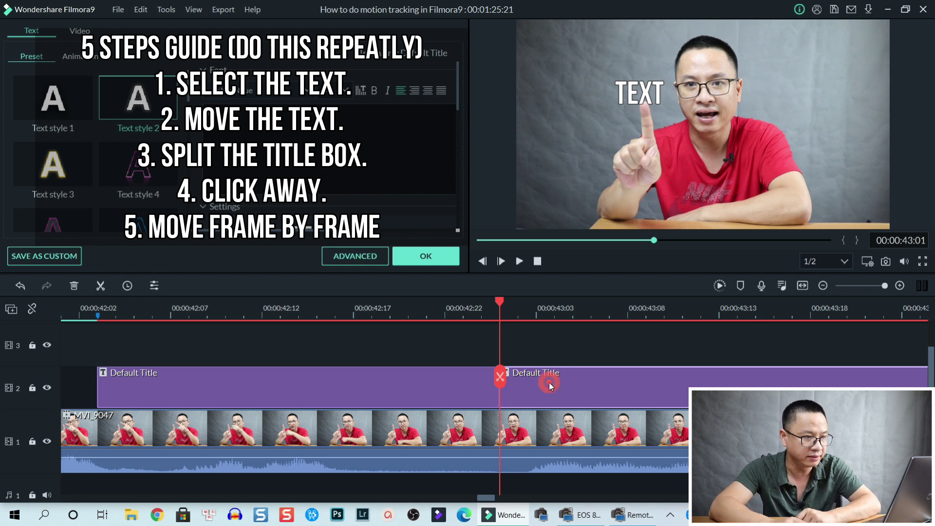
Shift the second title clip's text slightly right to sit over the fingertip at 00:00:43:01, and deselect the clip.
left_click(637, 93)
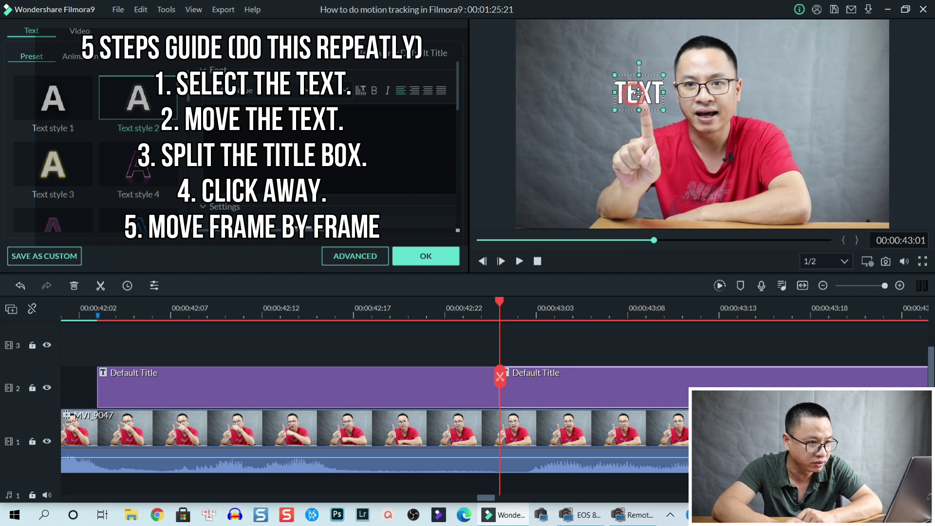
left_click_drag(636, 93, 640, 92)
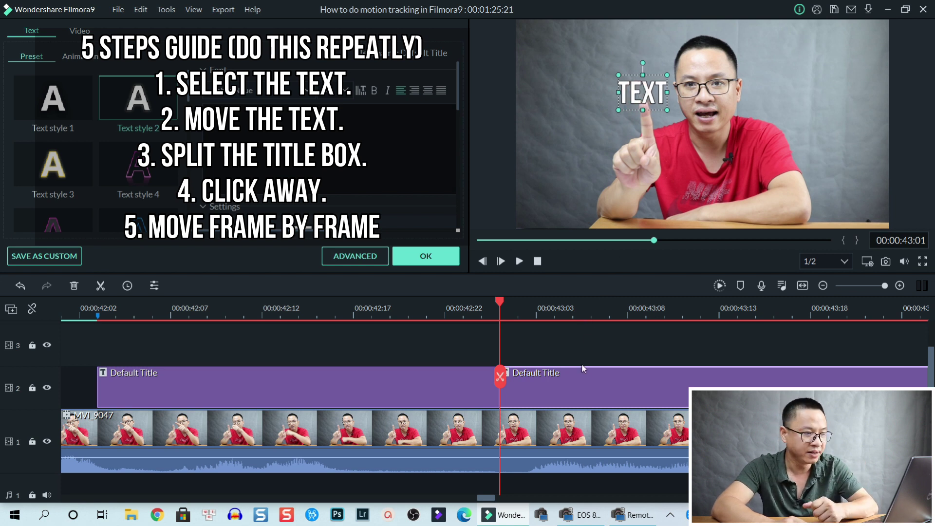
left_click(573, 348)
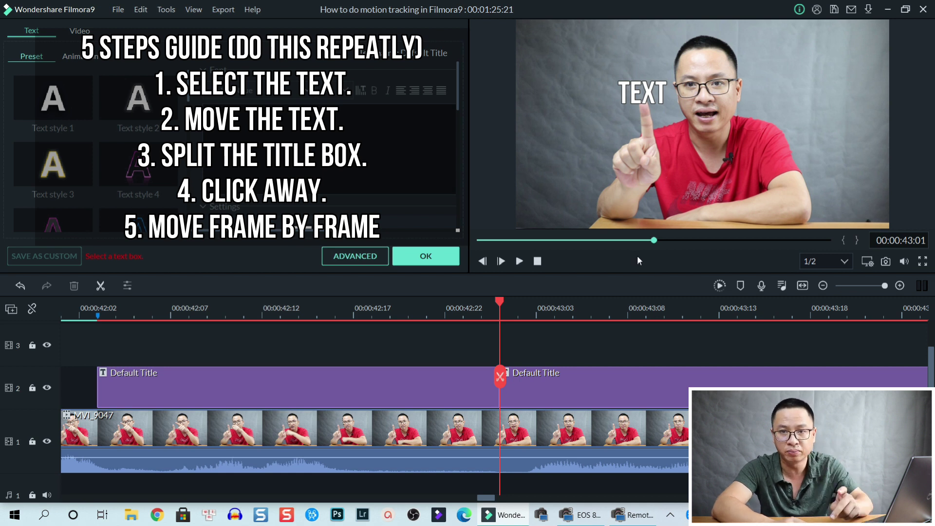
At 00:00:43:05, move the text slightly up and right to the fingertip, and split the title clip at that frame.
key("Right")
key("Right")
key("Right")
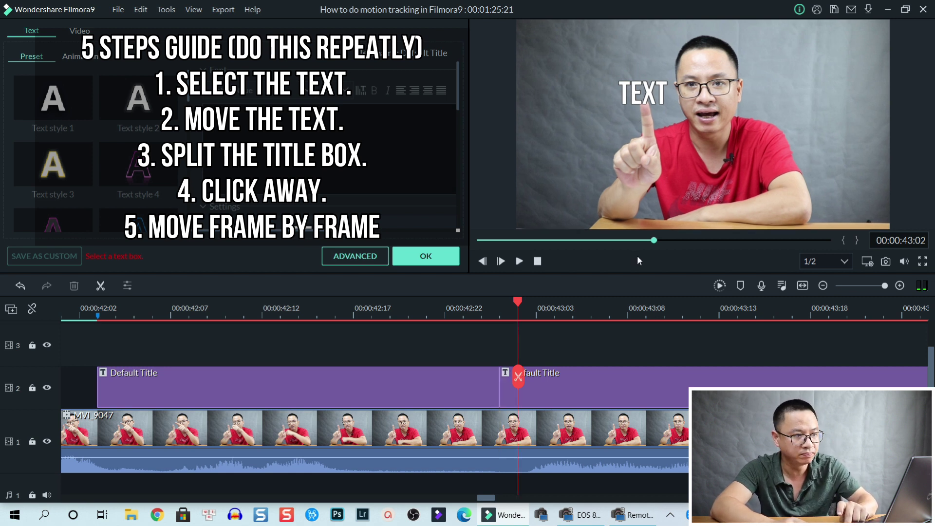
key("Right")
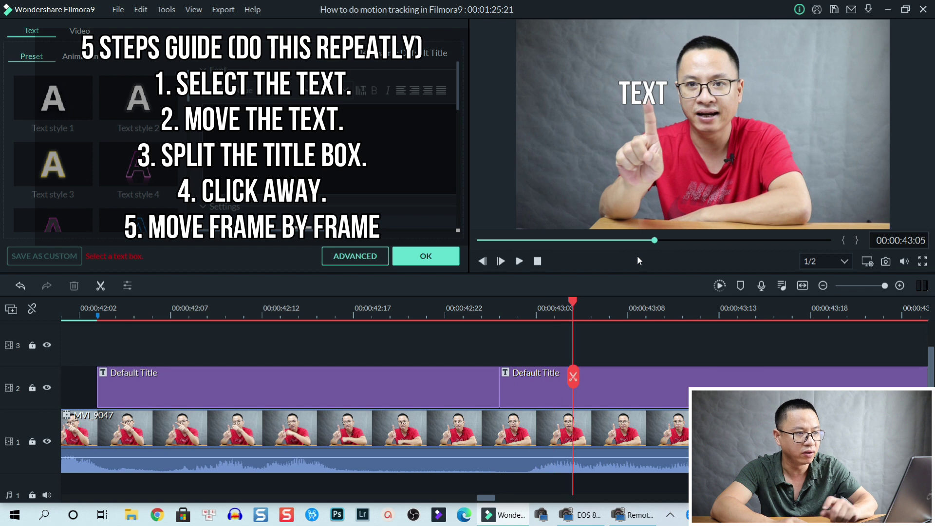
left_click(613, 390)
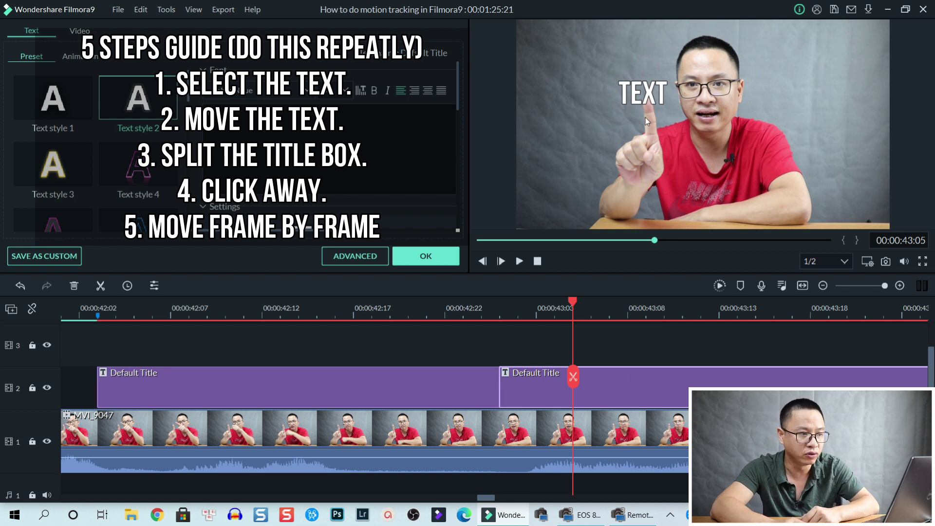
left_click(648, 96)
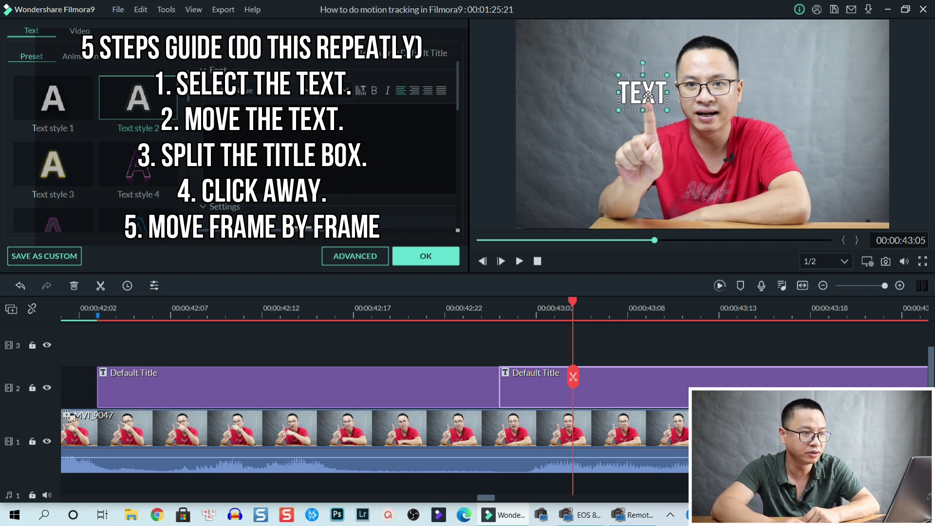
left_click_drag(648, 96, 651, 93)
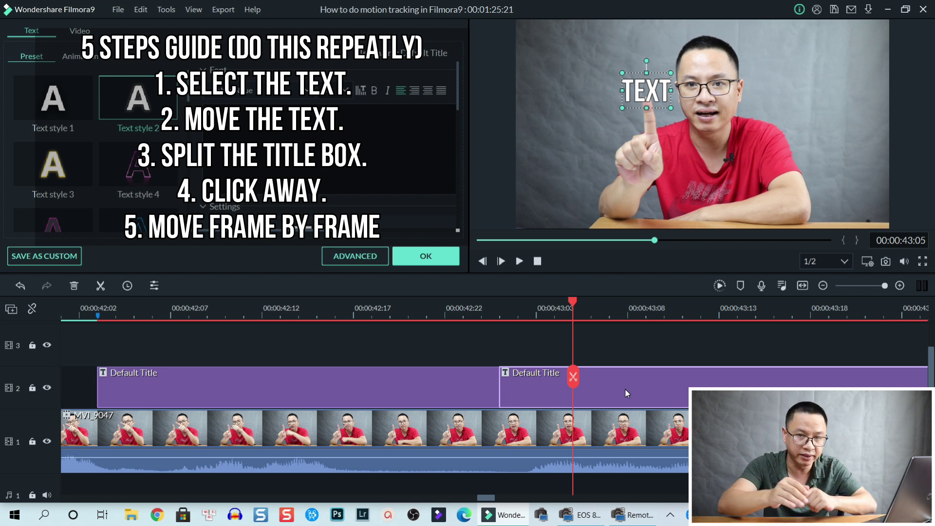
left_click(573, 382)
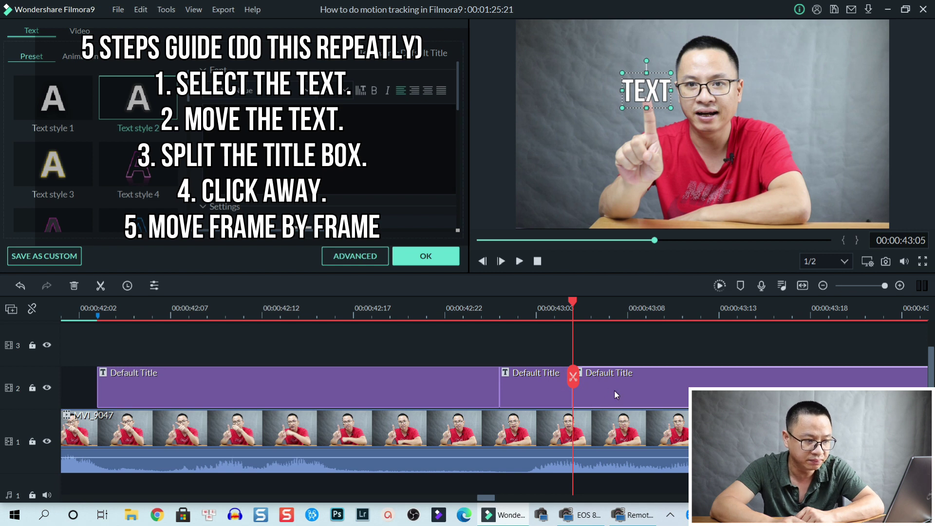
left_click(625, 351)
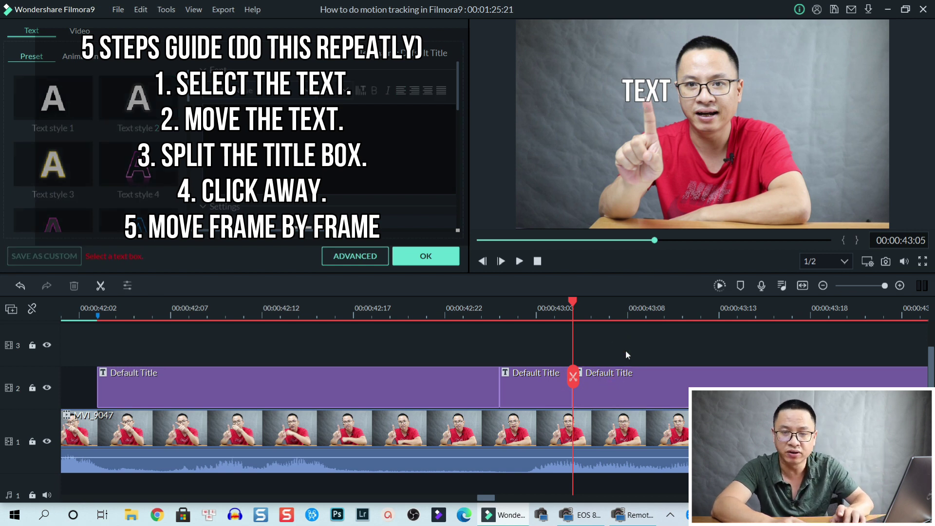
At 00:00:43:10, move the text up and right to follow the fingertip, and split the title clip at that frame.
key("Right")
key("Right")
key("Right")
key("Right")
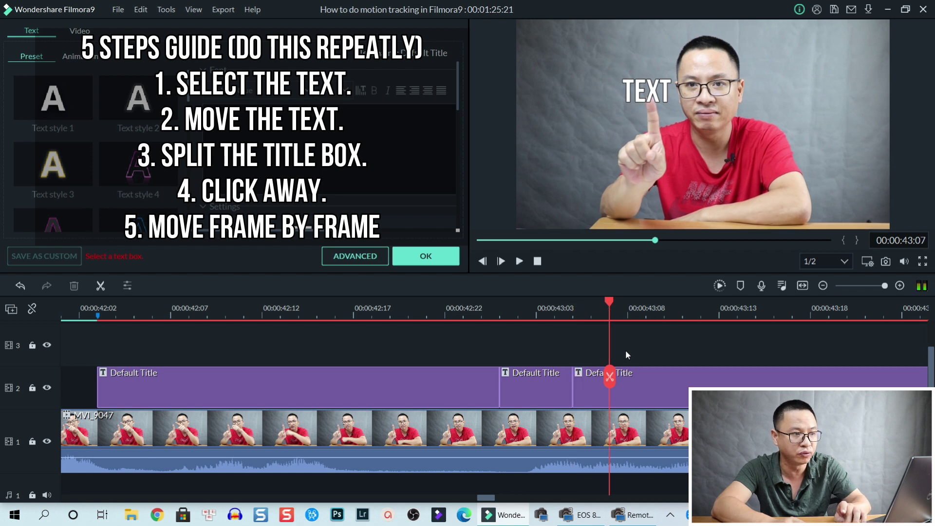
key("Right")
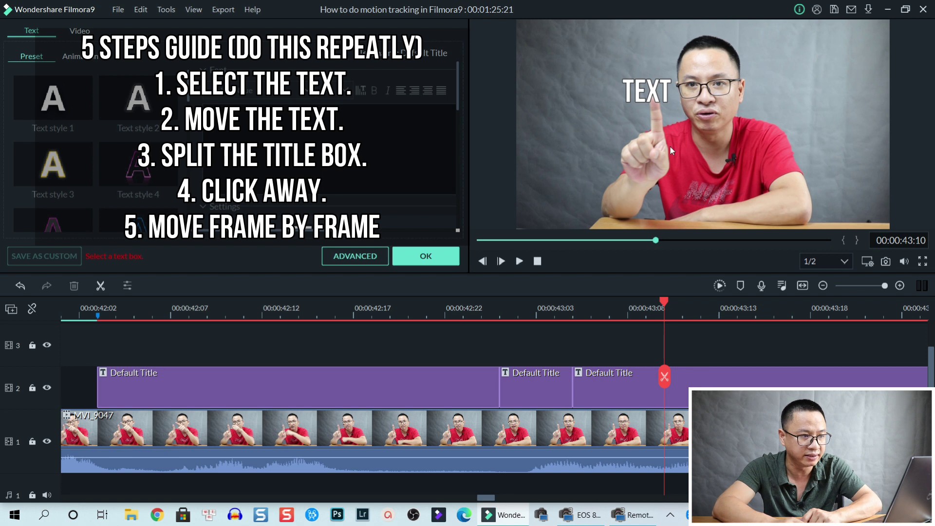
left_click(647, 94)
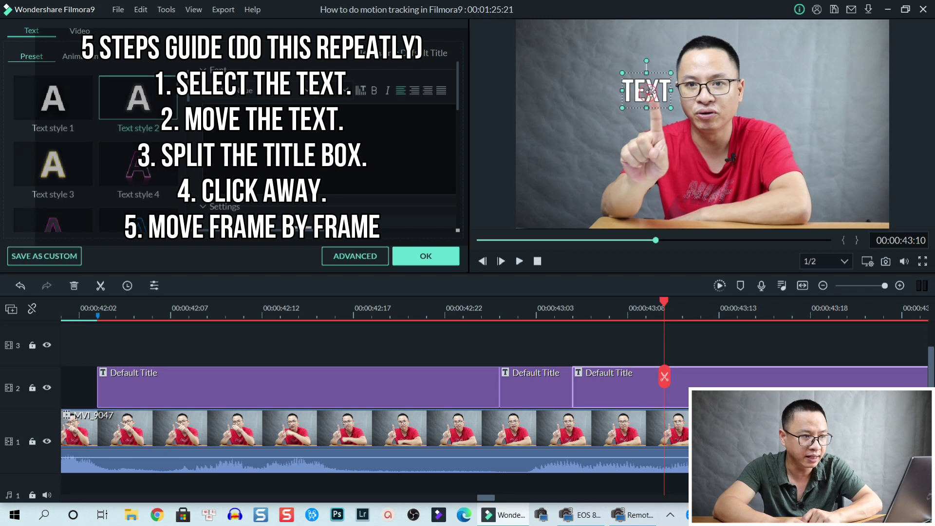
left_click_drag(647, 93, 653, 89)
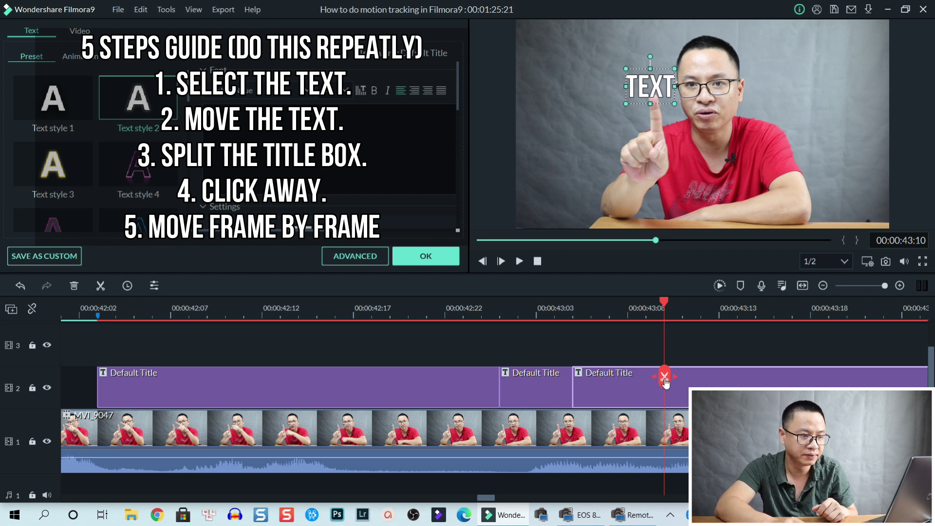
left_click(609, 388)
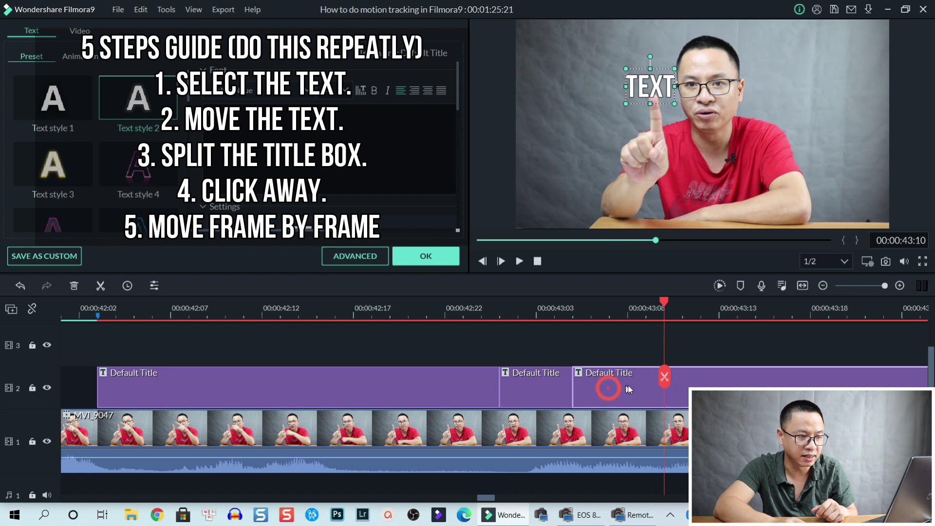
left_click(665, 376)
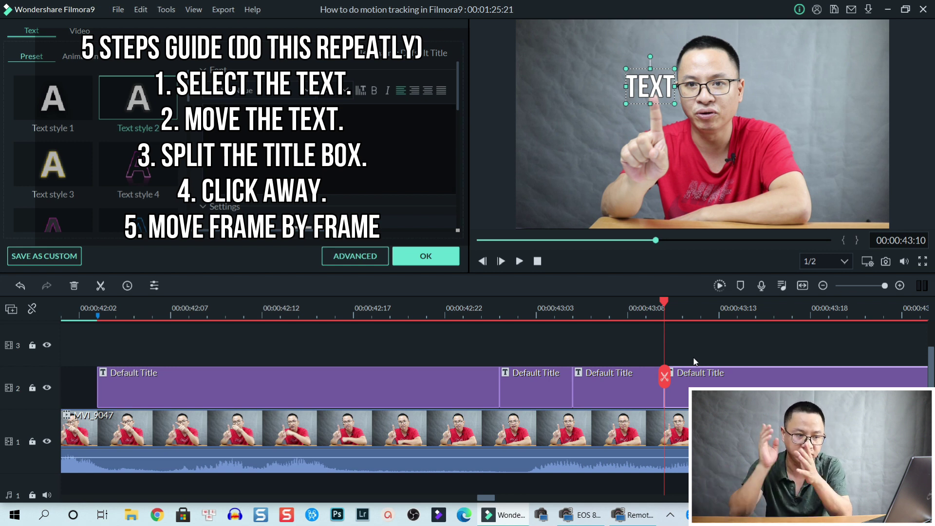
At 00:00:43:12, move the text slightly up and right to the fingertip, split the title clip at that frame, and deselect it.
left_click(722, 344)
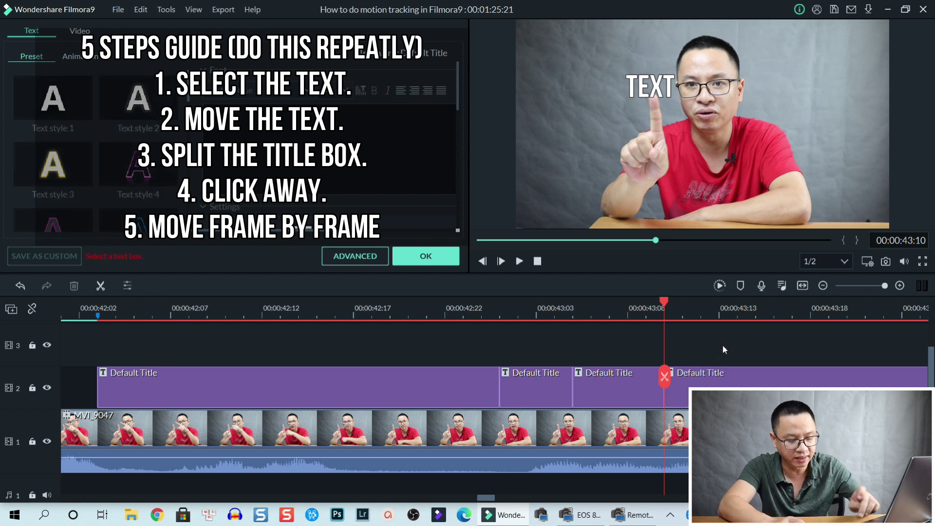
key("Right")
key("Right")
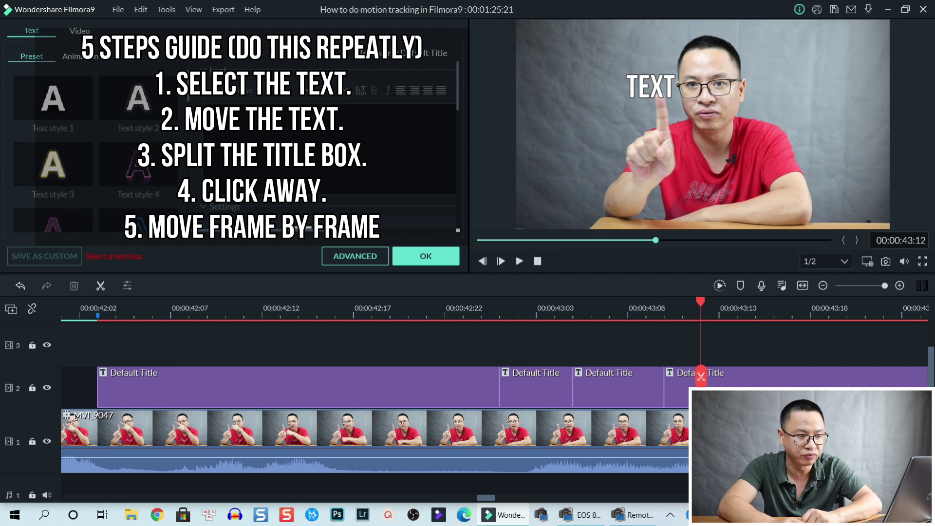
left_click(661, 89)
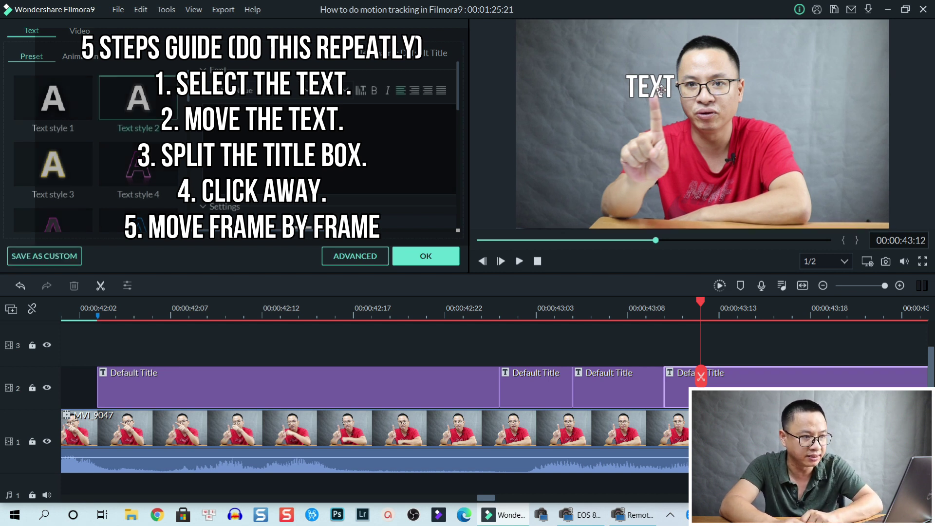
left_click_drag(663, 88, 666, 84)
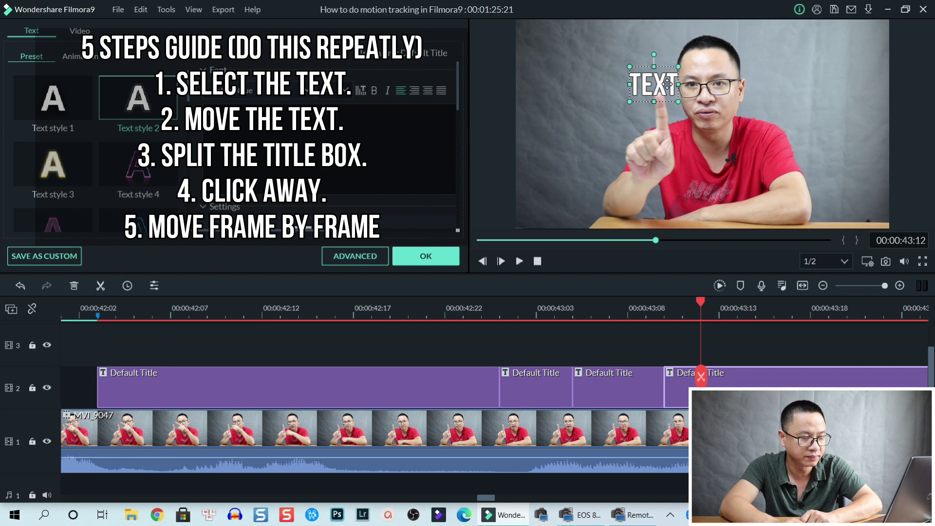
left_click(701, 379)
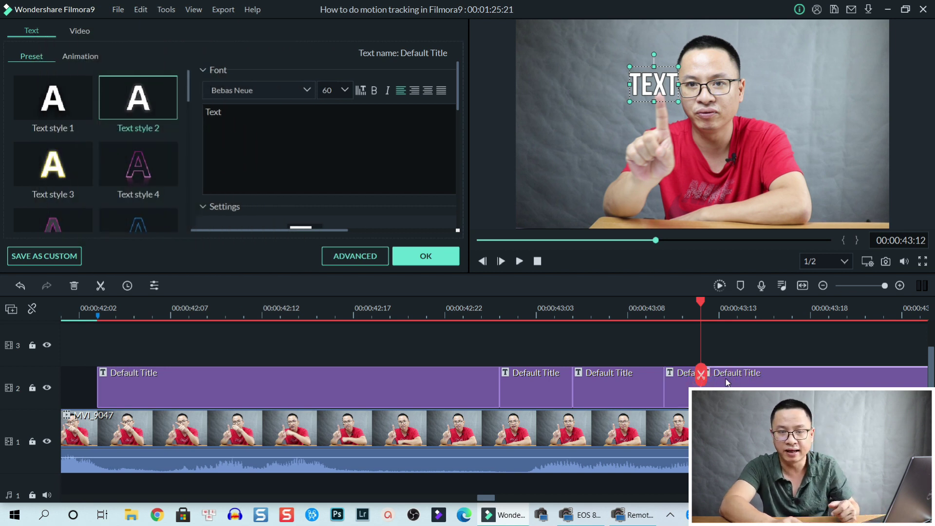
left_click(738, 338)
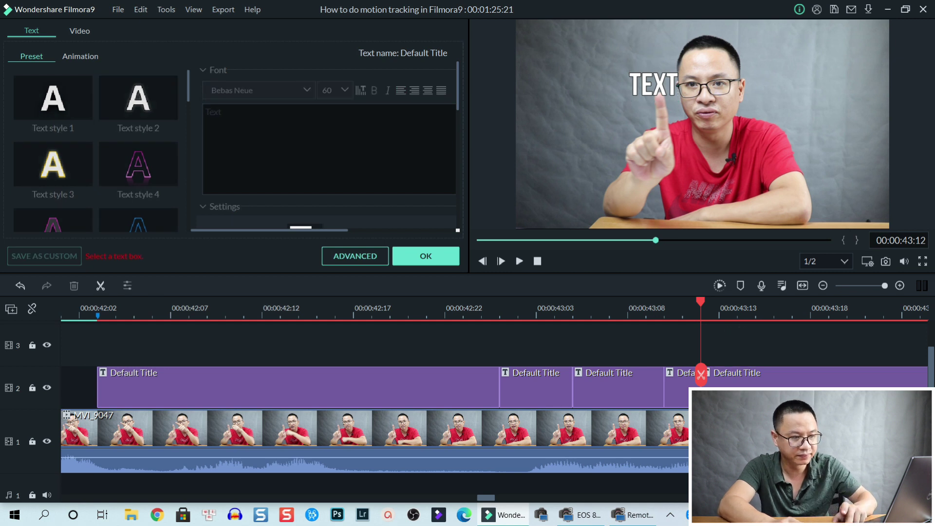
At 00:00:43:14, move the text up and right over the fingertip, split the title clip at that frame, and deselect it.
key("Right")
key("Right")
key("Right")
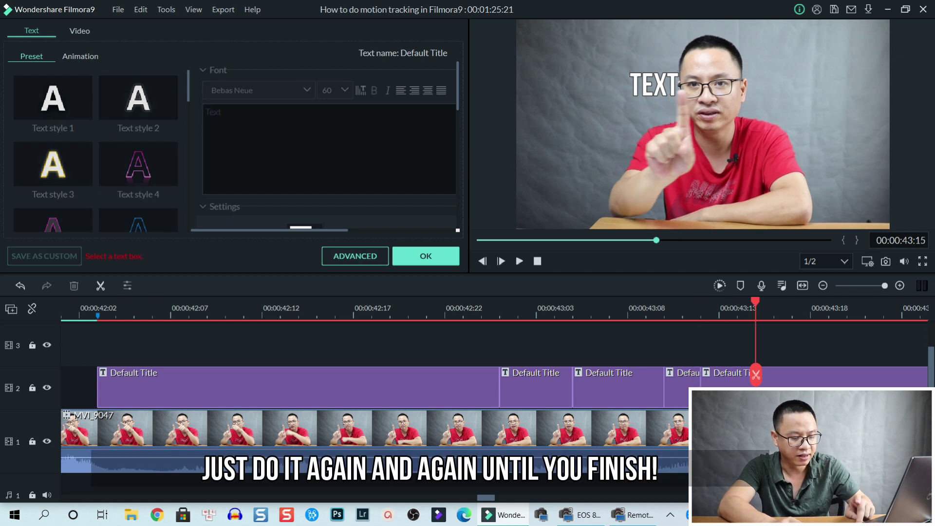
key("Left")
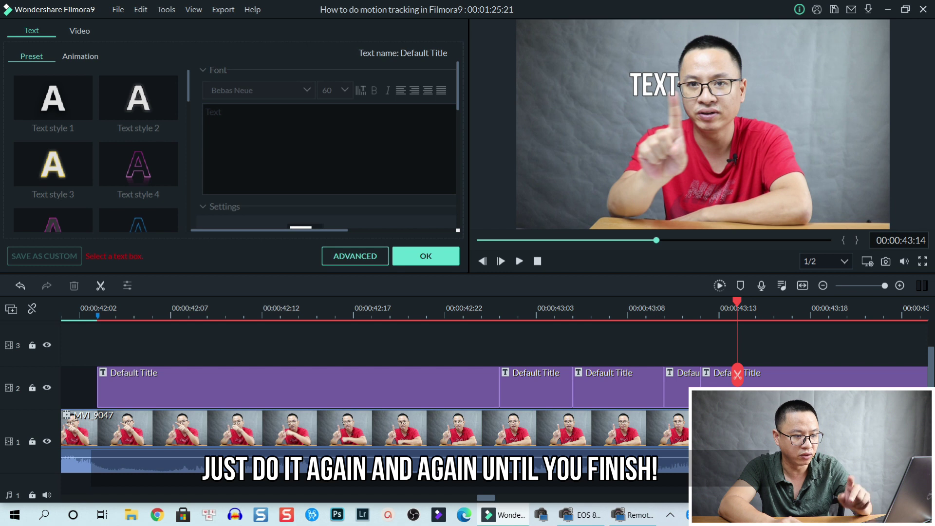
left_click(779, 380)
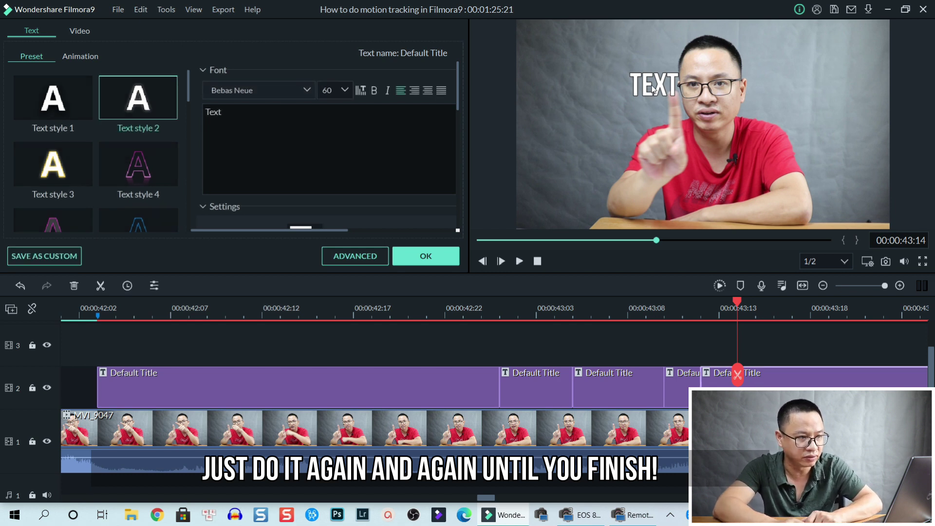
left_click_drag(652, 89, 669, 80)
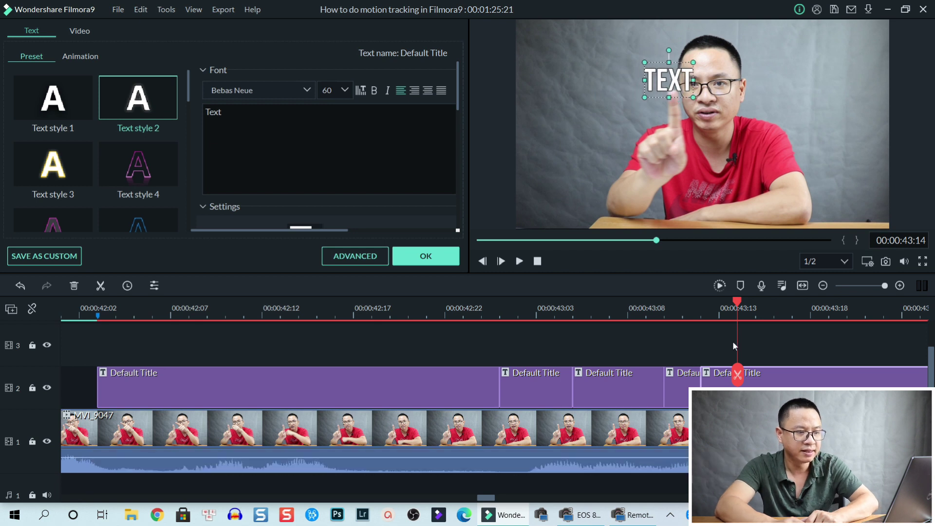
left_click(739, 376)
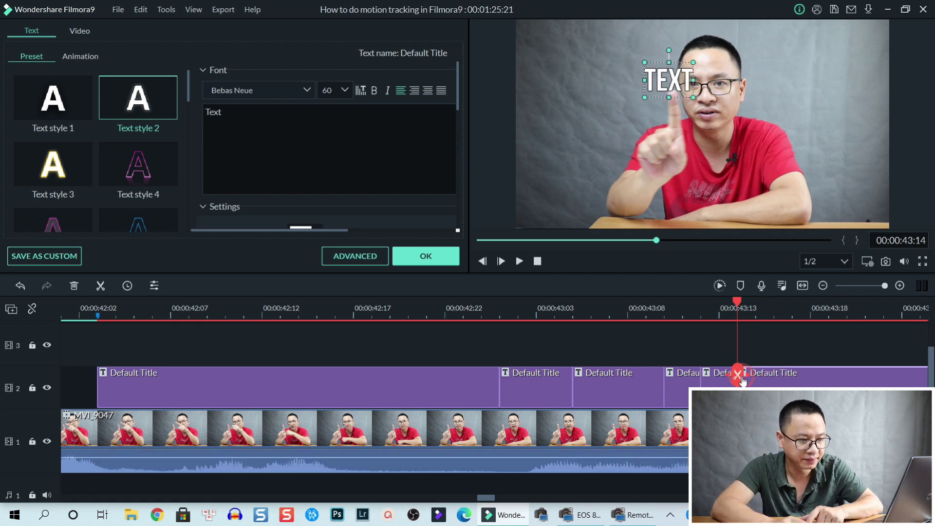
left_click(785, 354)
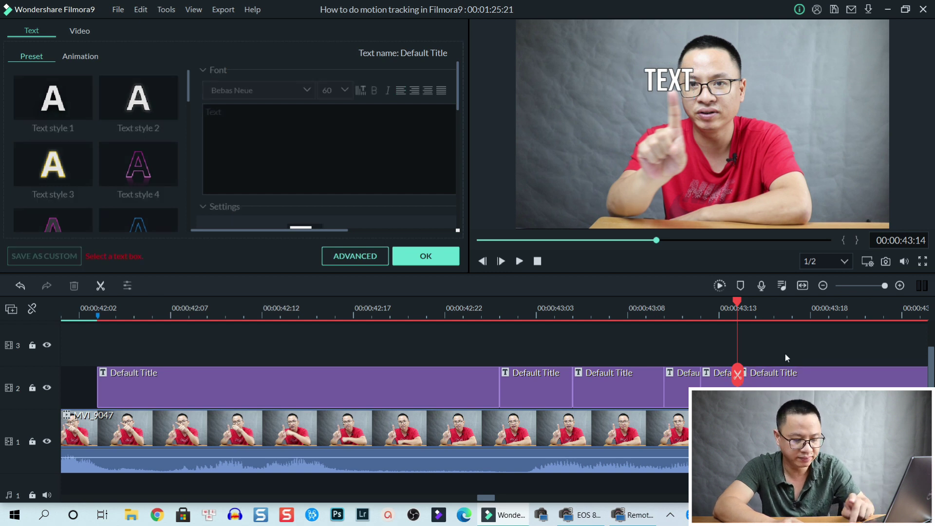
Advance one frame to 00:00:43:15 and select the title text over the finger for repositioning.
key("Right")
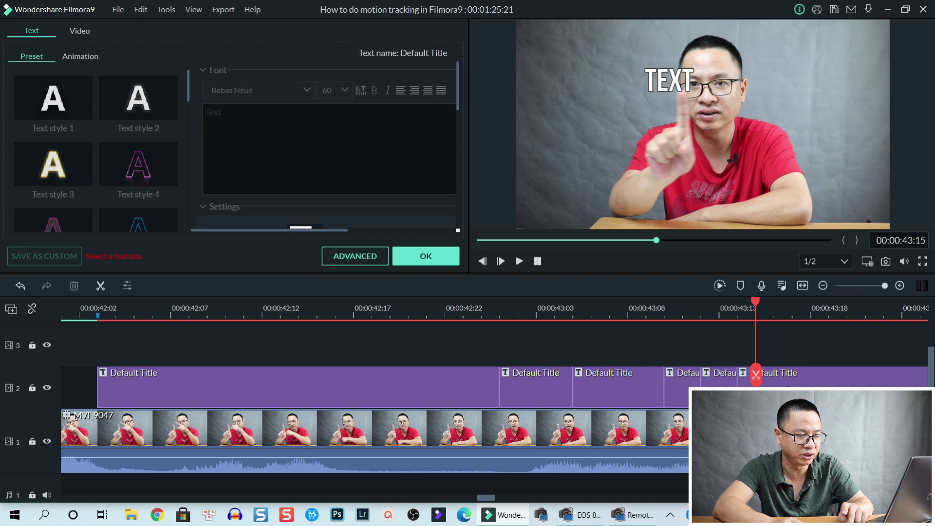
left_click(673, 83)
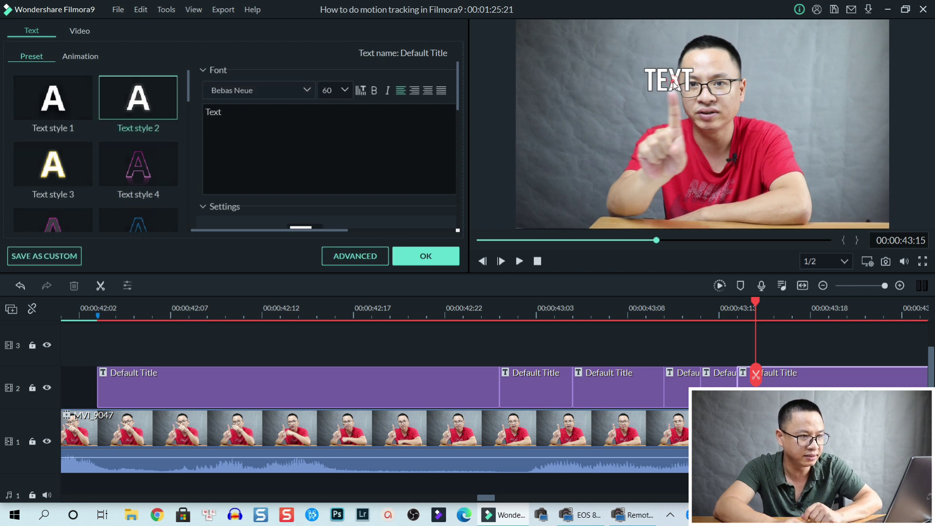